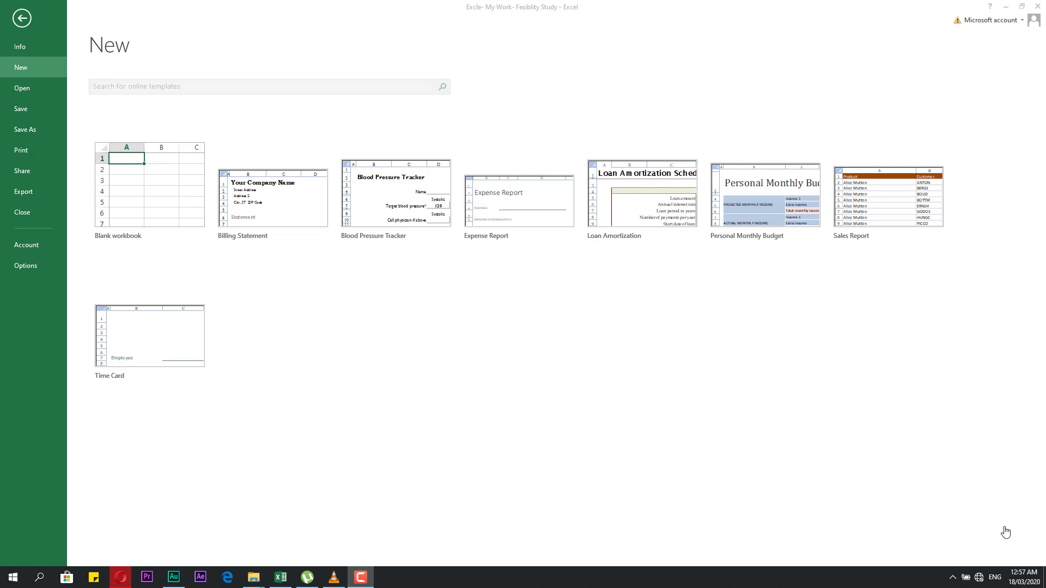
Return to Sheet10 and select cells, column E and row 3 around the cost table.
click(21, 19)
click(258, 342)
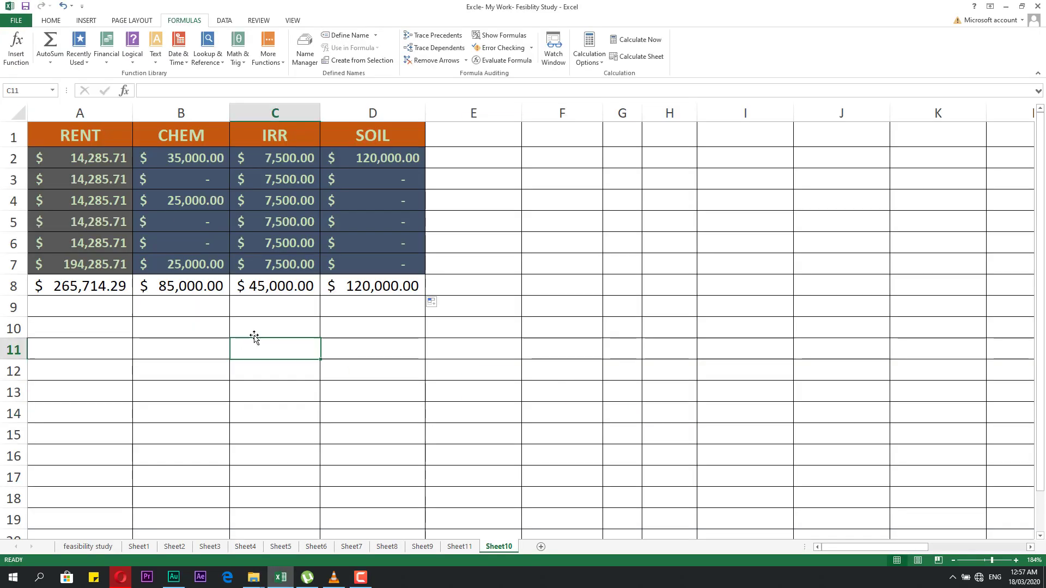
click(203, 299)
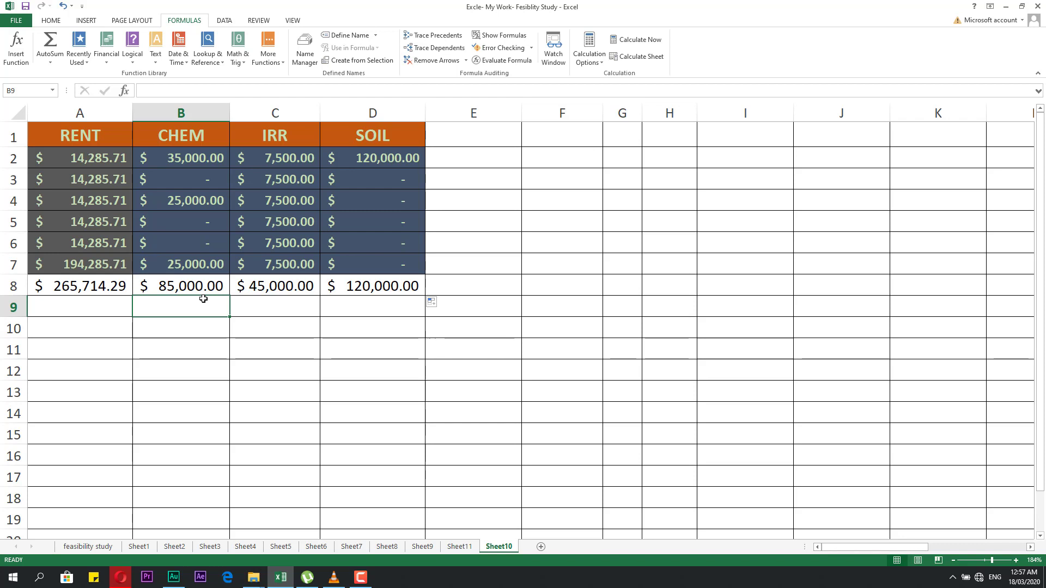
click(446, 206)
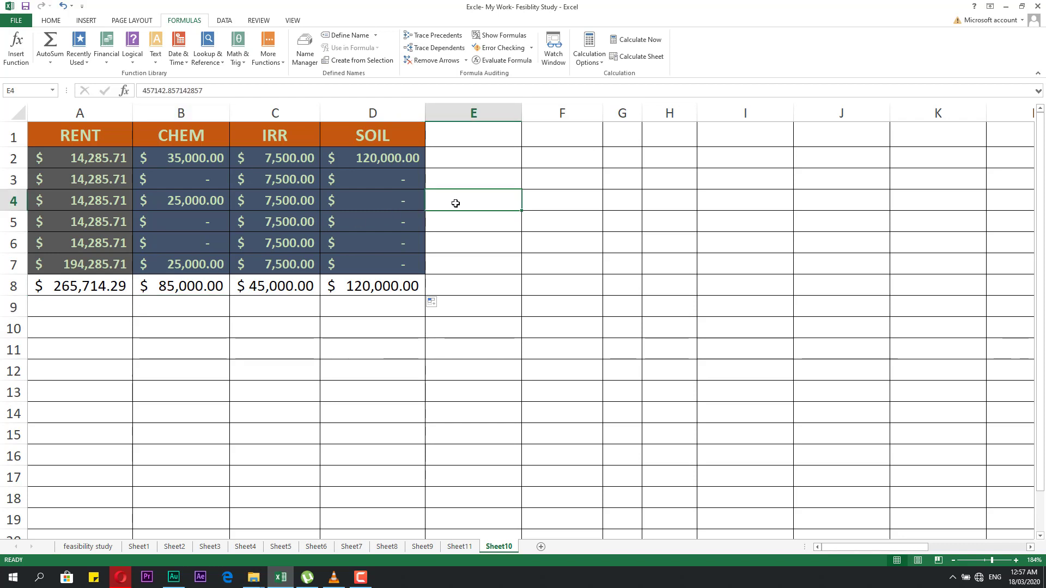
click(555, 201)
drag(485, 156, 480, 531)
click(465, 113)
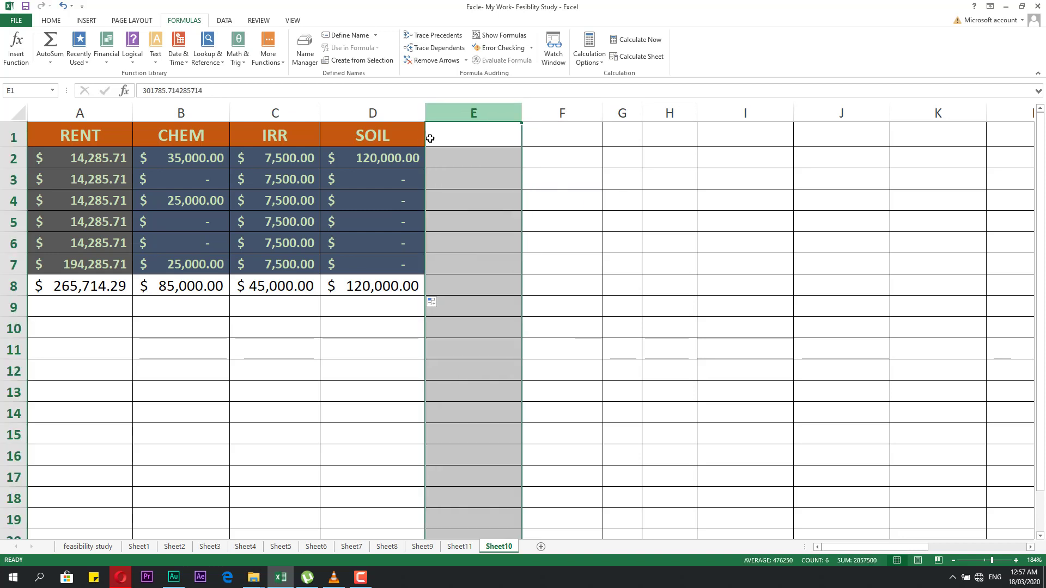
click(14, 182)
click(72, 349)
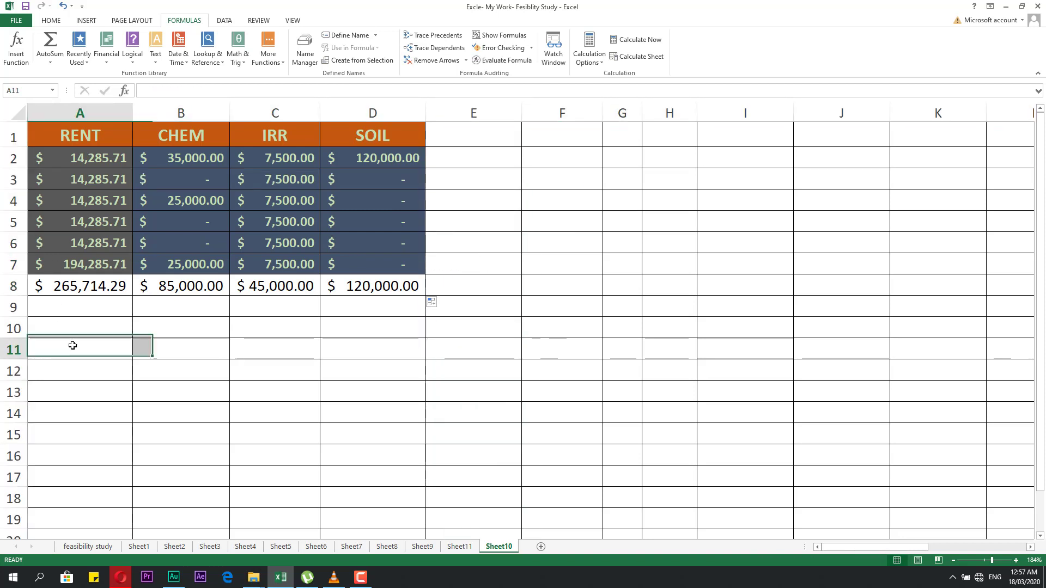
drag(80, 157, 56, 161)
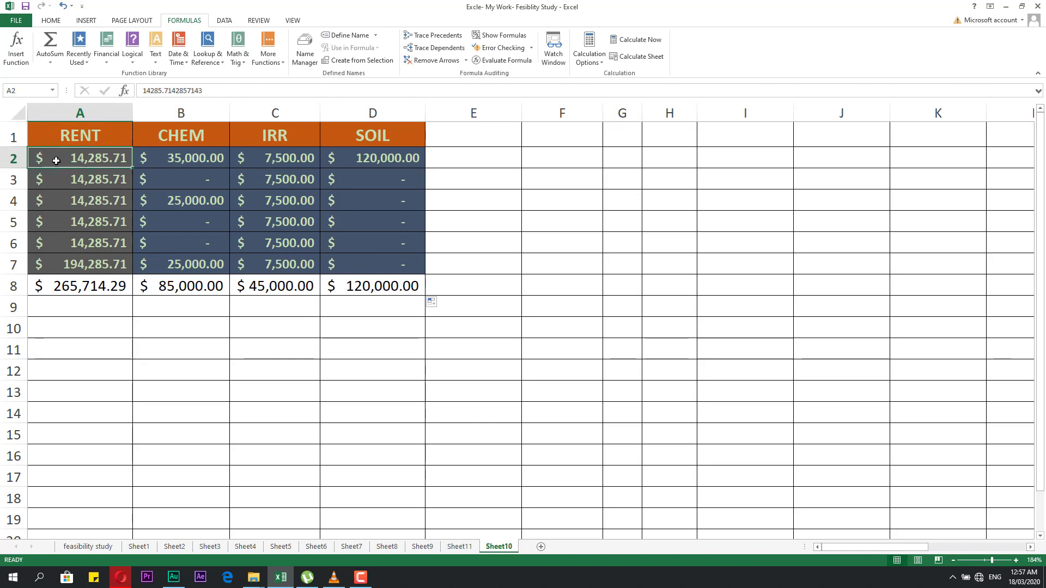
Insert a blank row above data row 2, then undo the insertion.
click(15, 160)
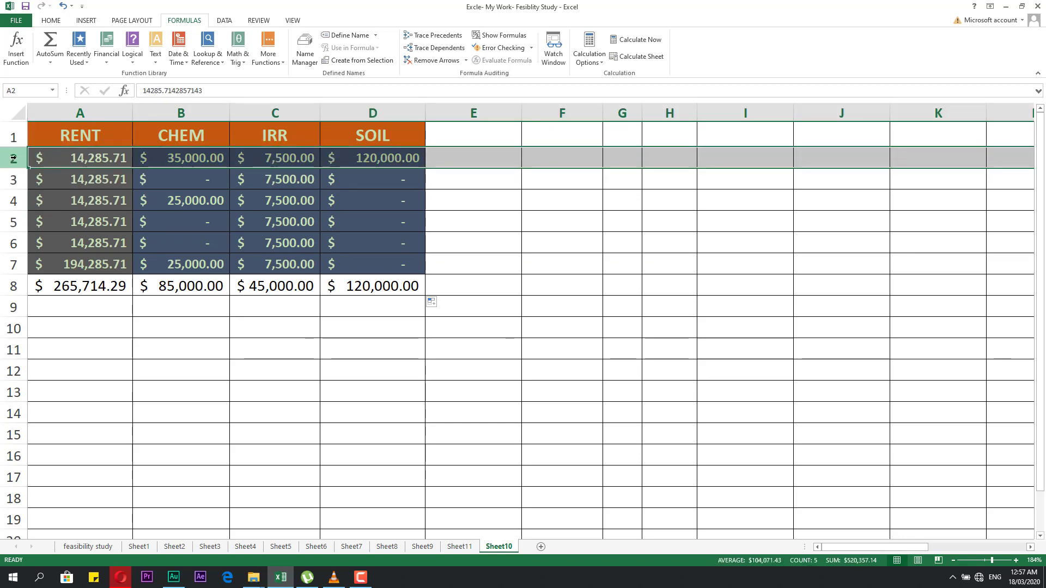
right_click(15, 158)
click(44, 238)
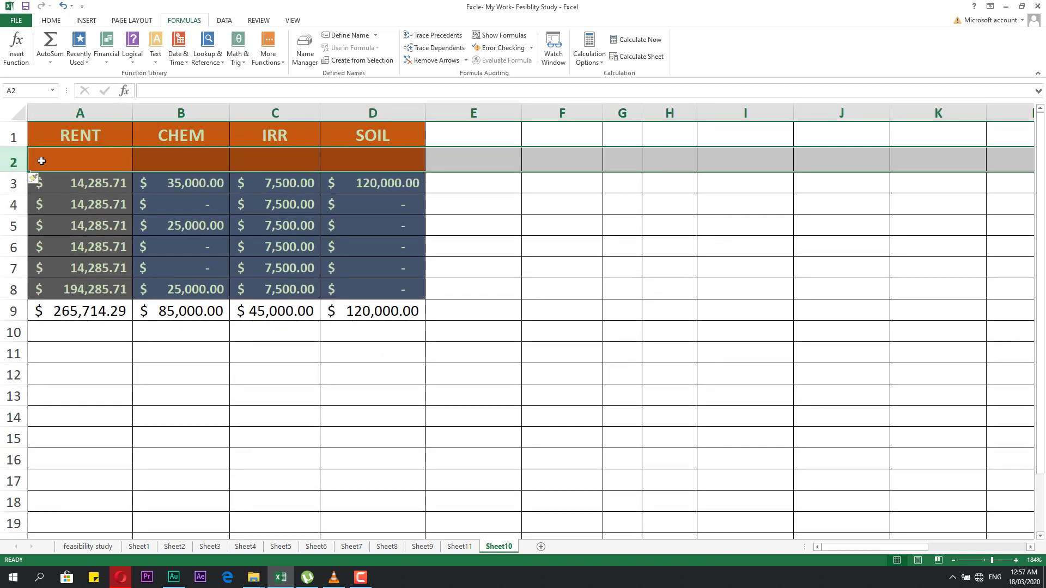
click(471, 164)
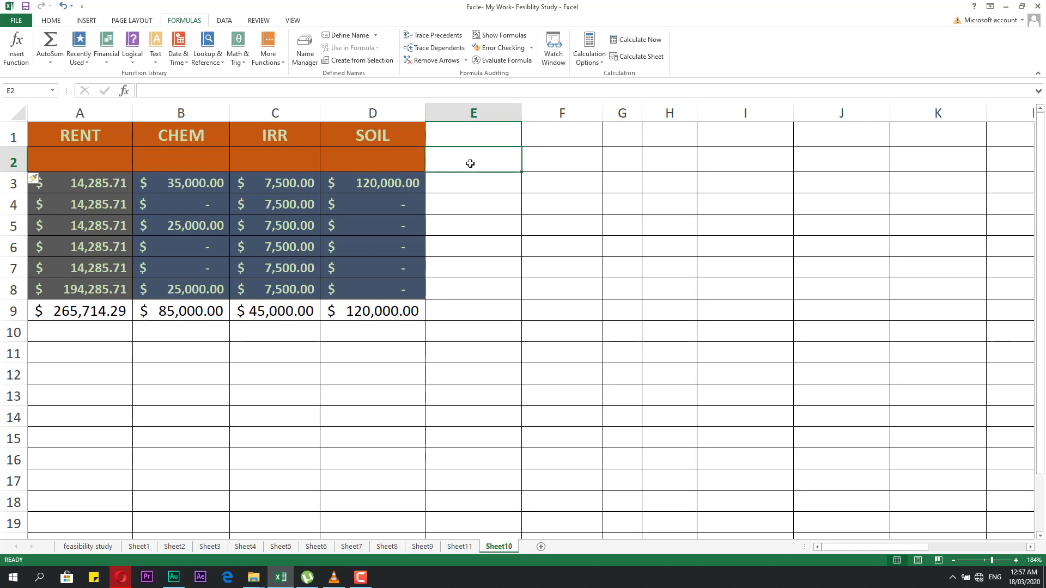
key(ctrl+z)
click(82, 197)
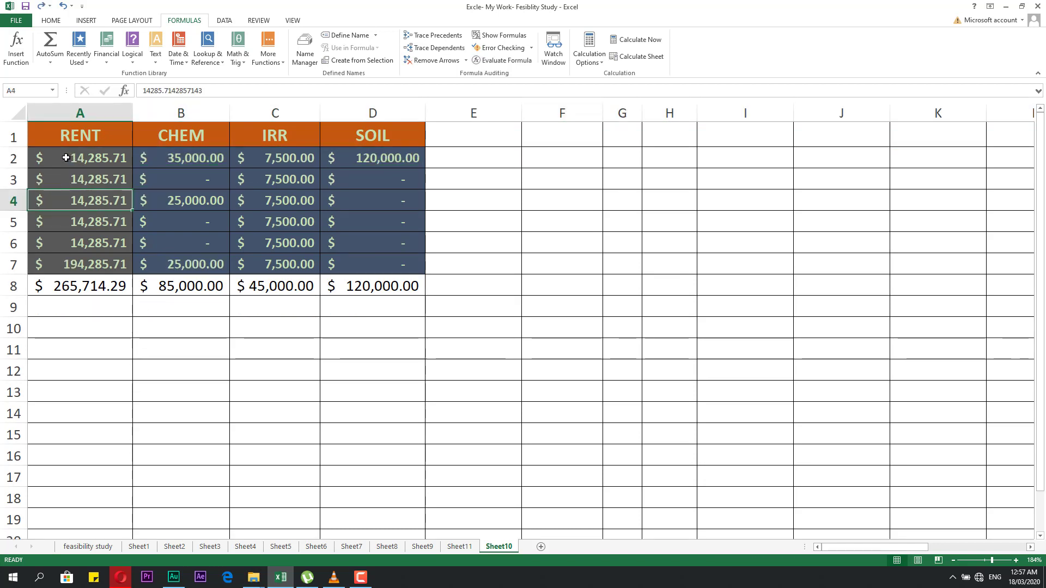
click(14, 158)
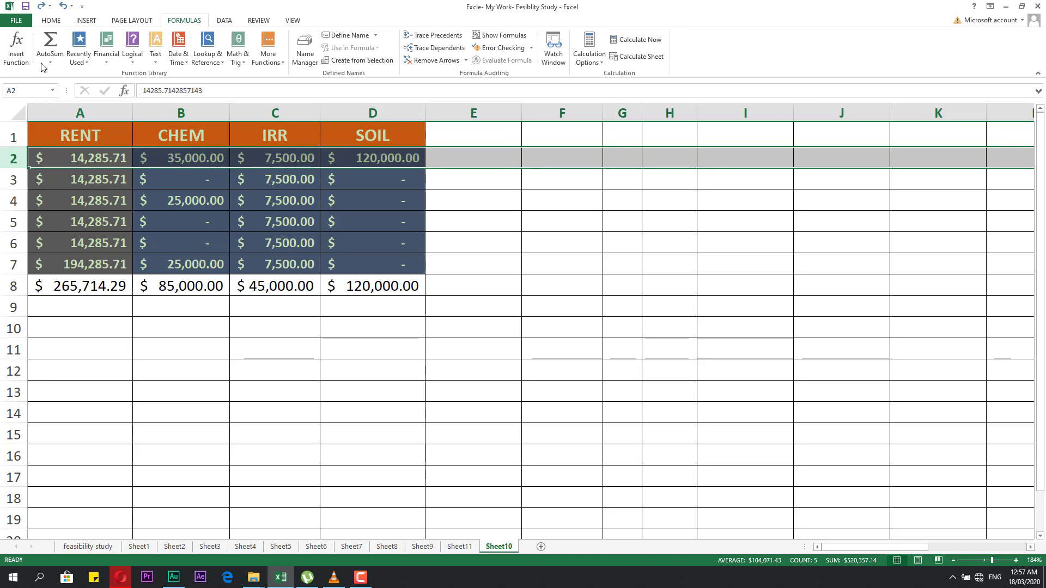
Insert a sheet row above row 2 from the Home Insert menu, then undo it.
click(52, 21)
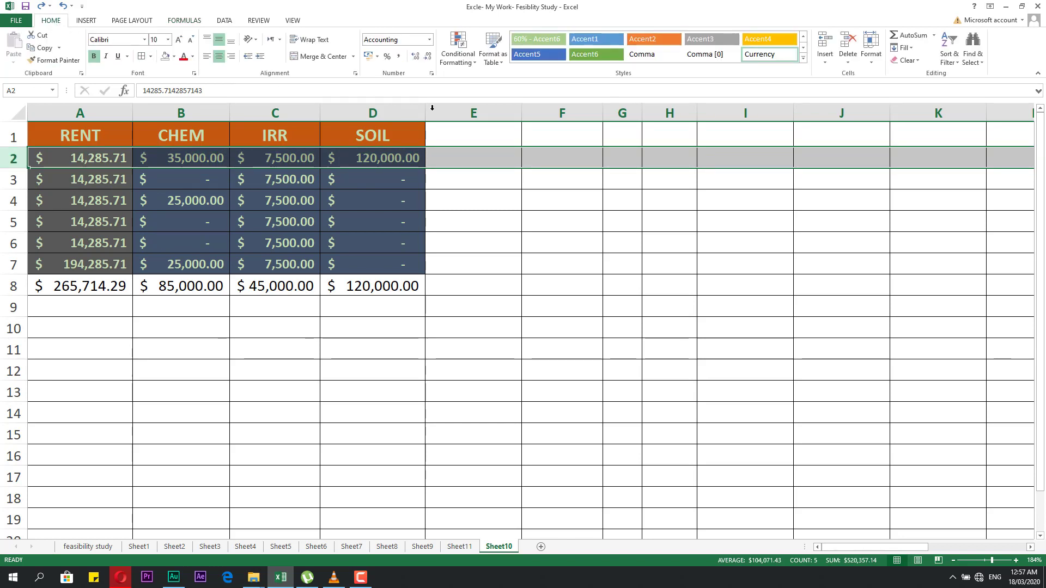
click(825, 59)
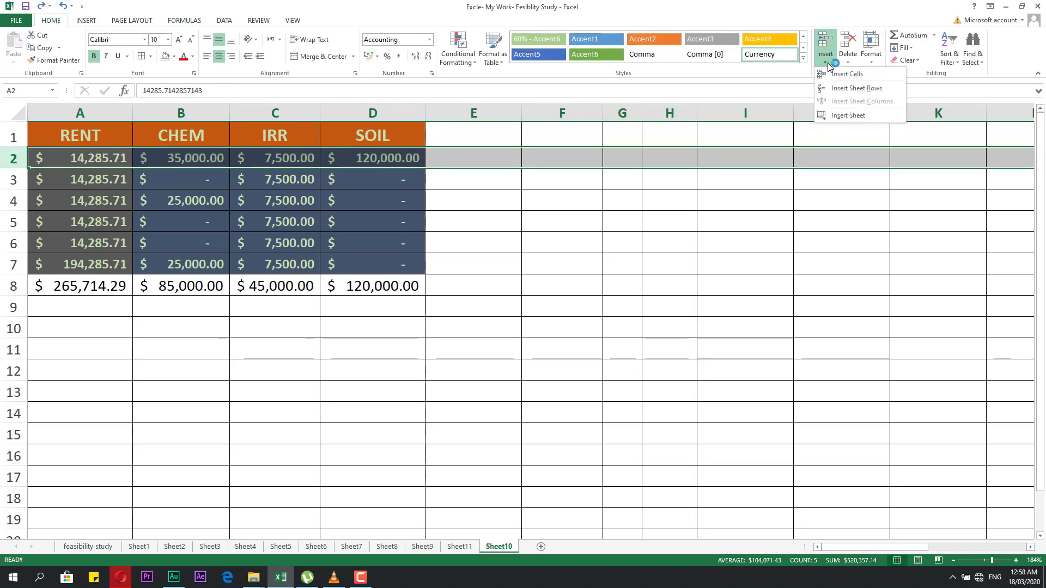
click(848, 90)
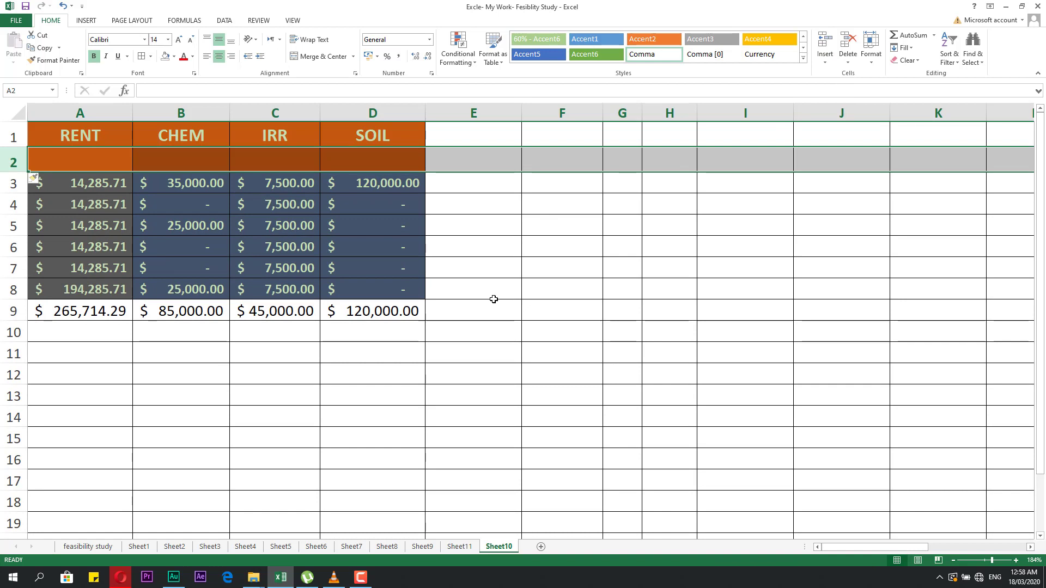
click(495, 298)
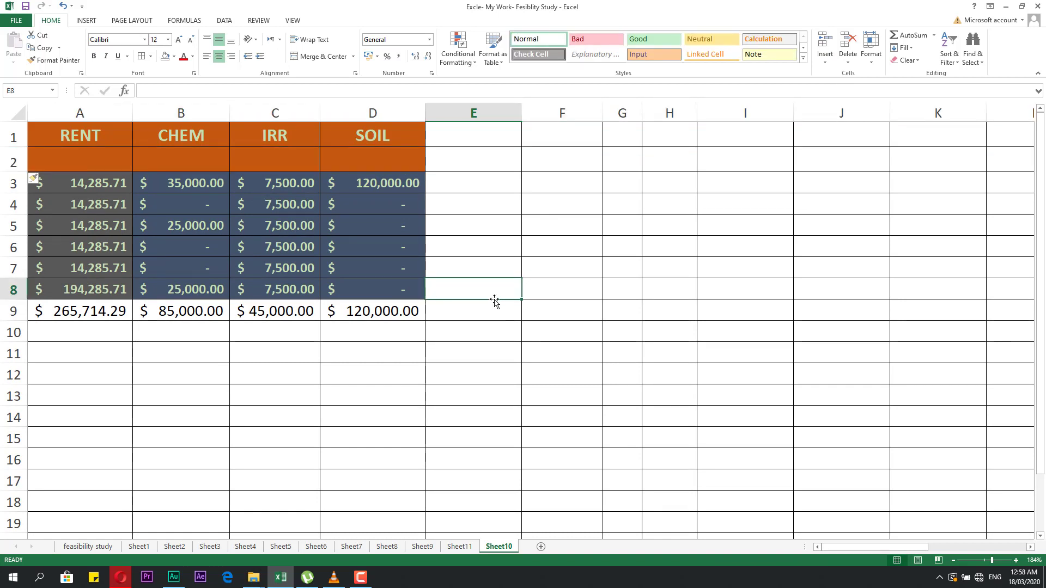
key(ctrl+z)
click(117, 180)
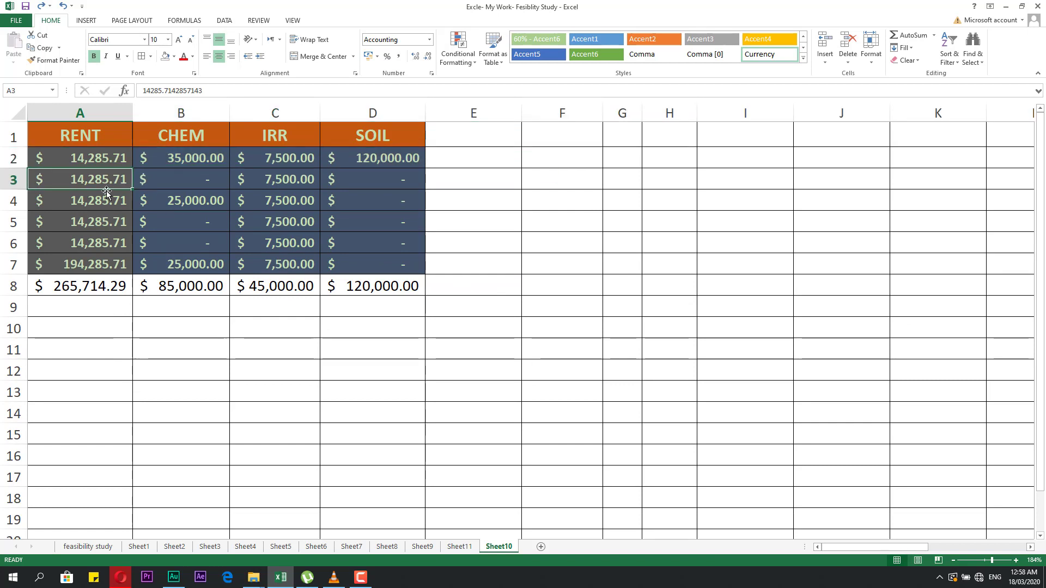
Insert a blank row at row 2 from the row shortcut menu, then undo it.
click(13, 158)
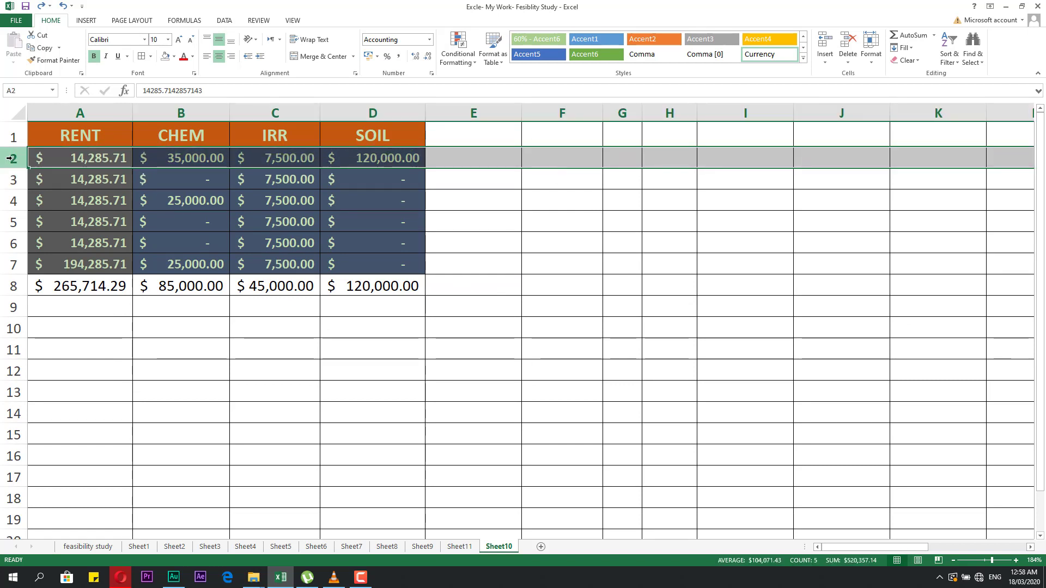
right_click(11, 158)
click(46, 238)
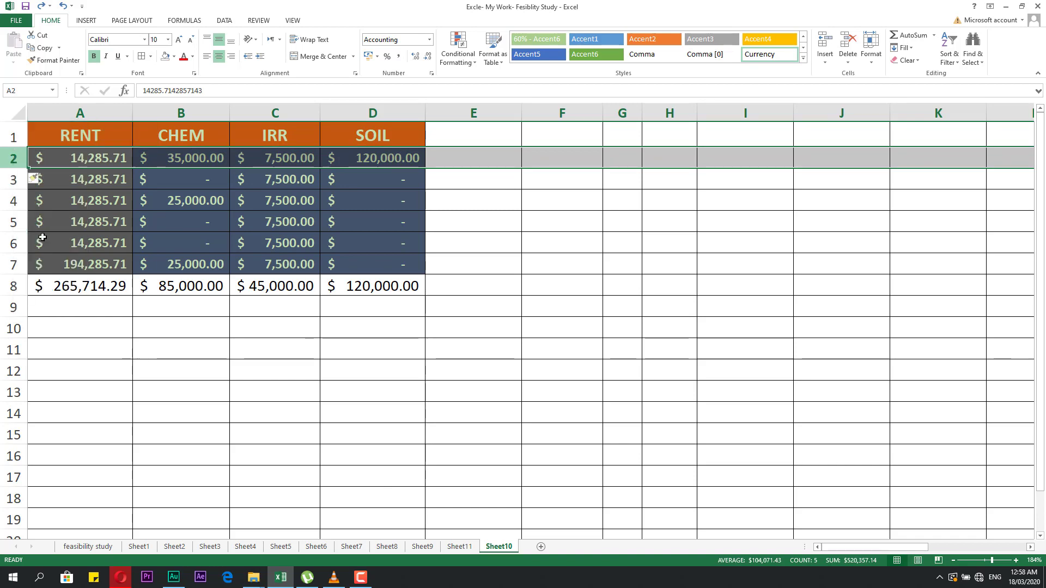
drag(11, 160, 457, 158)
click(53, 190)
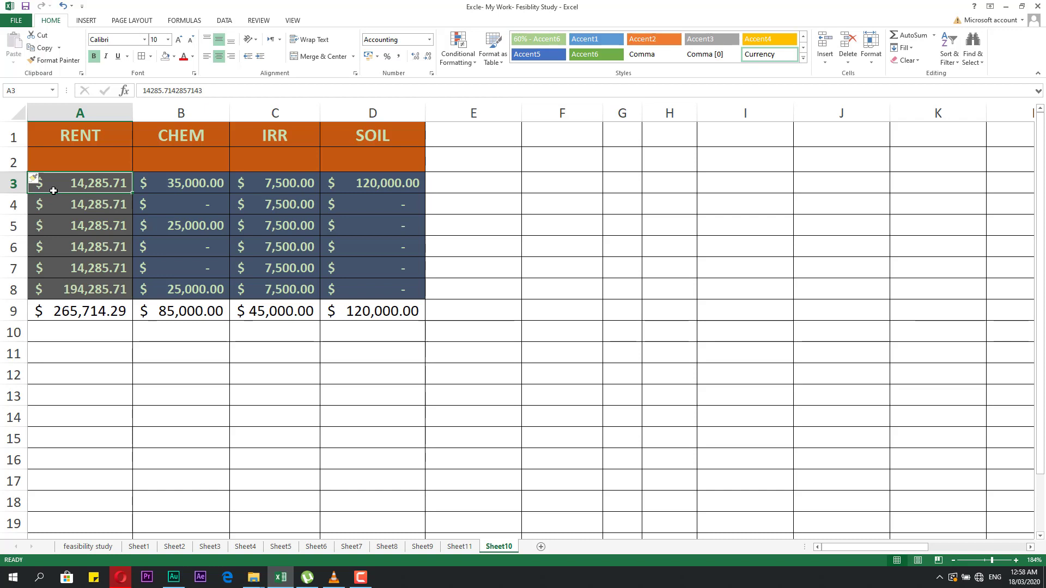
key(ctrl+z)
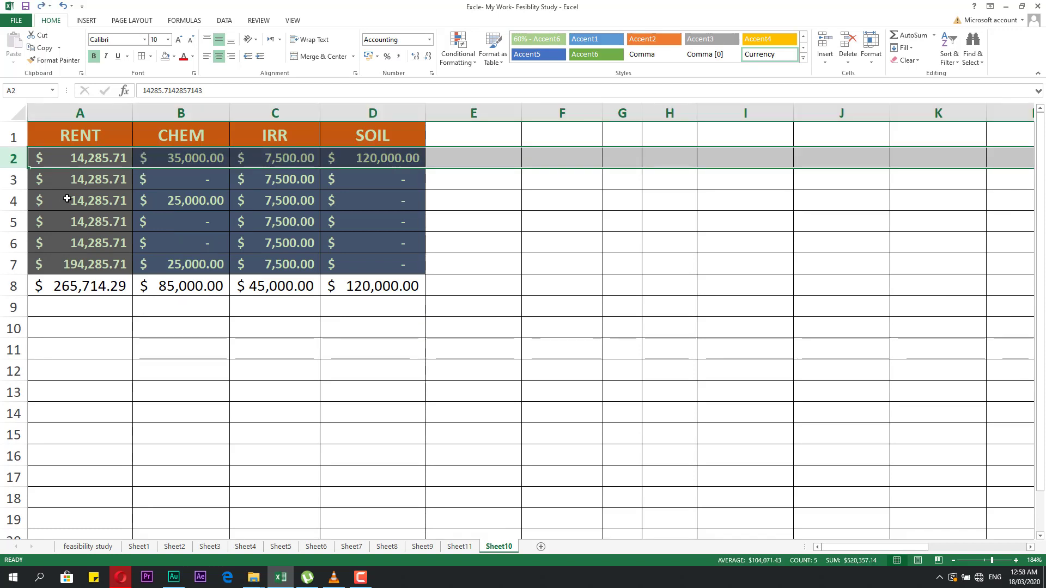
click(66, 186)
click(57, 160)
click(61, 173)
click(66, 158)
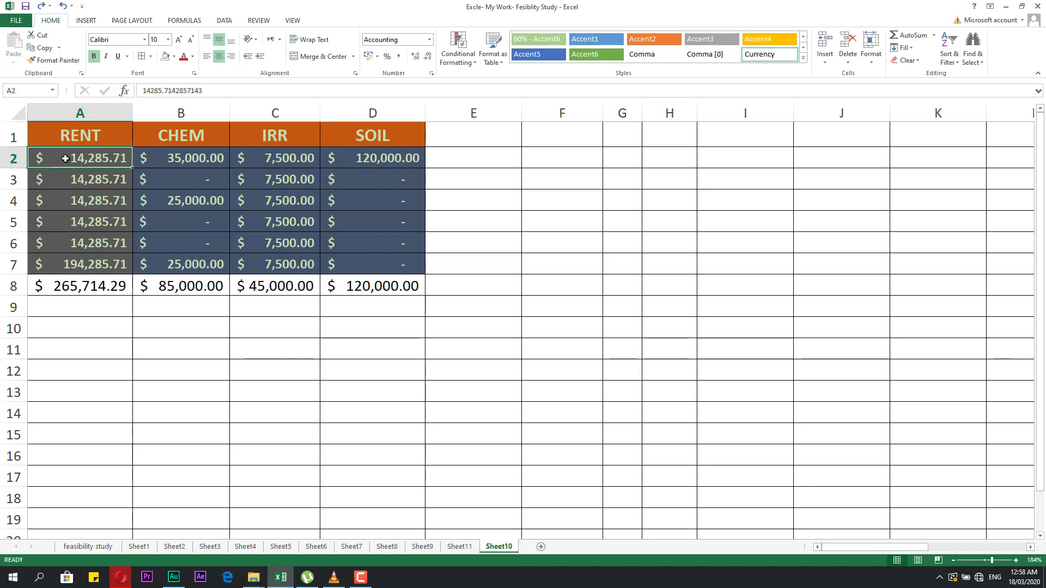
Insert a cell at A2 shifting cells down, then undo it.
right_click(65, 159)
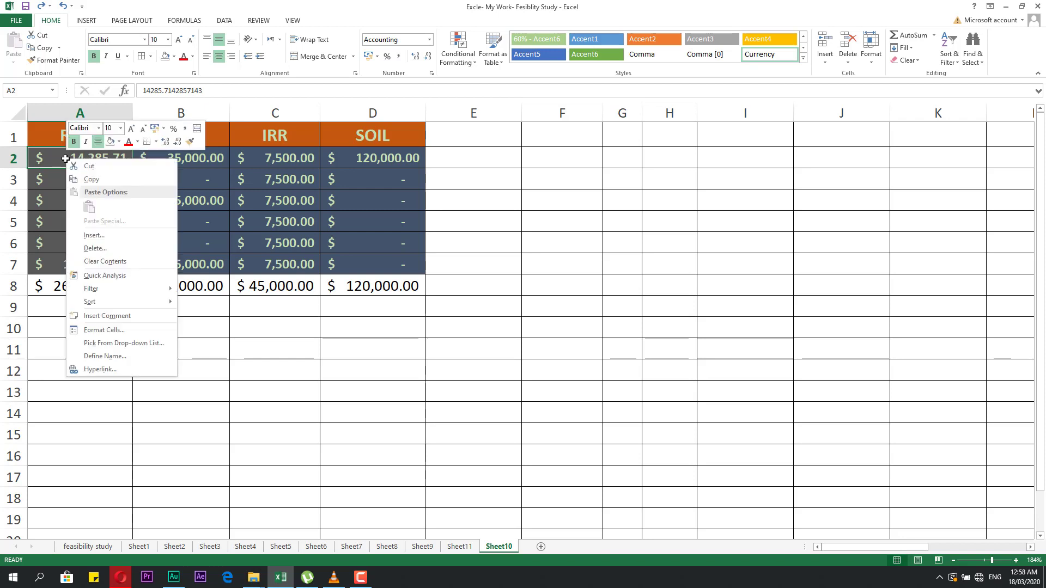
click(93, 235)
drag(80, 194, 380, 117)
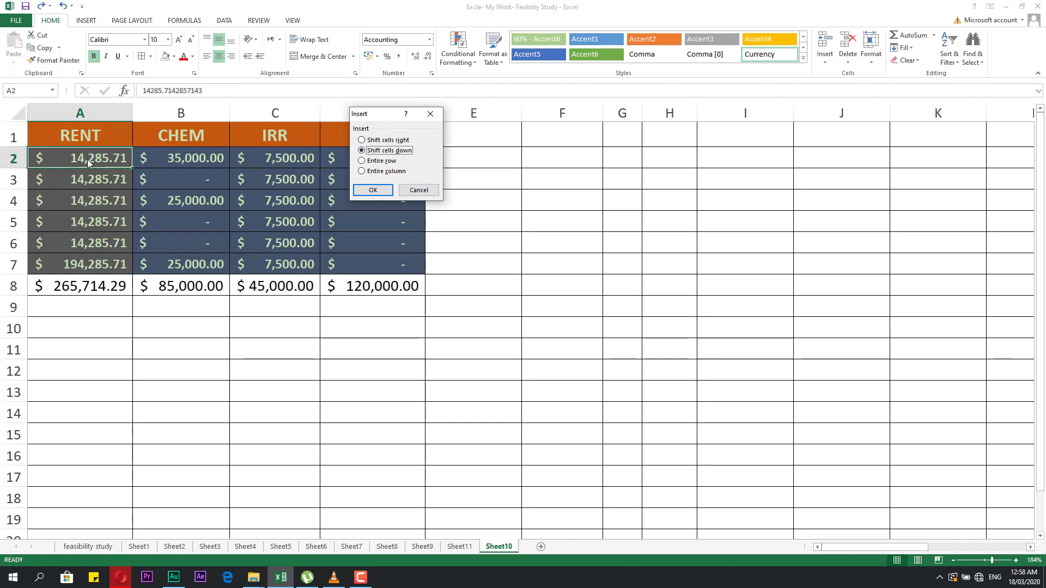
click(372, 191)
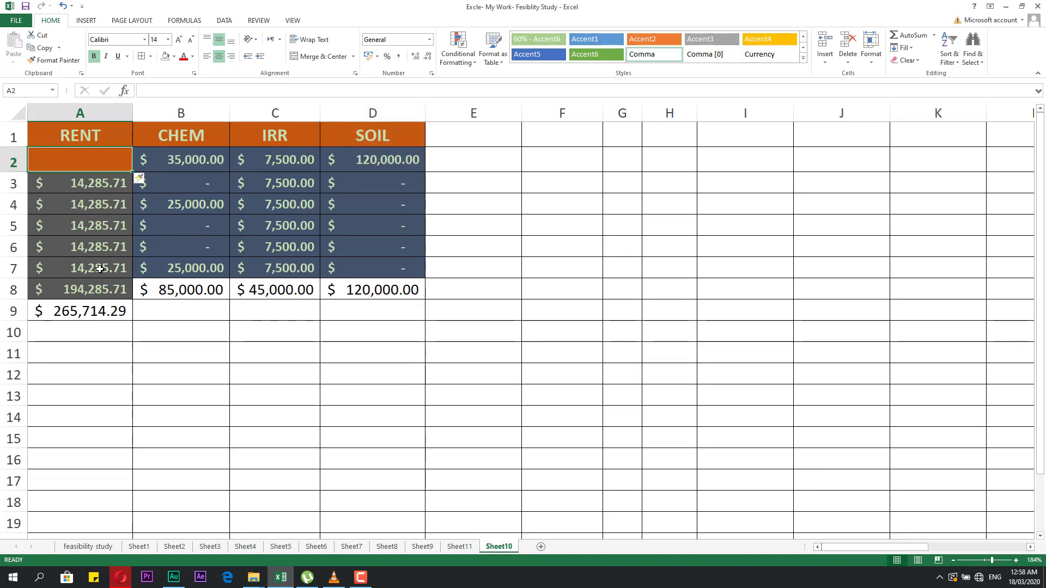
key(ctrl+z)
Insert cells at A2:B2 with Shift cells down, then undo the insertion.
shift+click(172, 156)
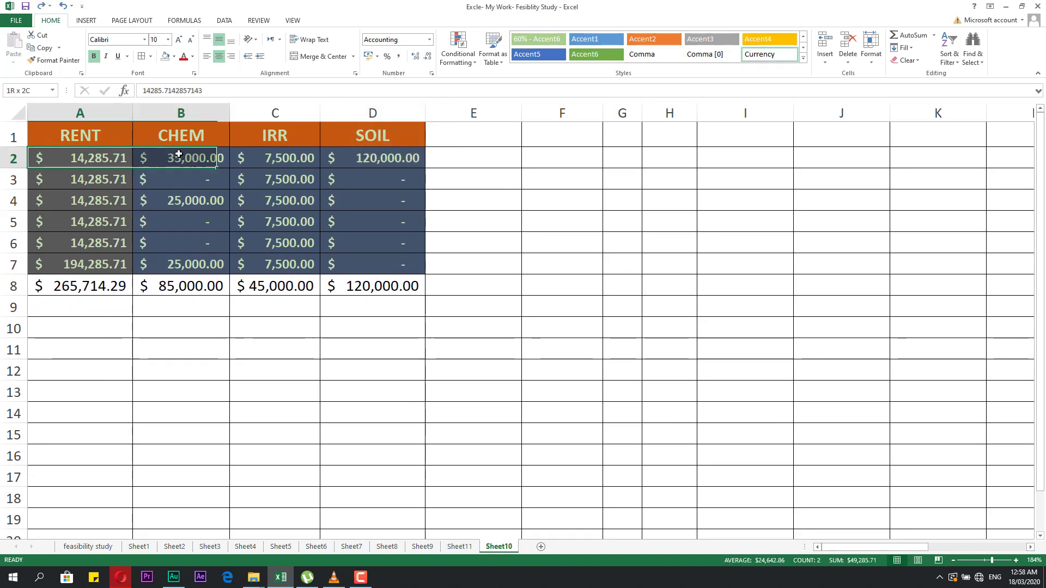
right_click(87, 164)
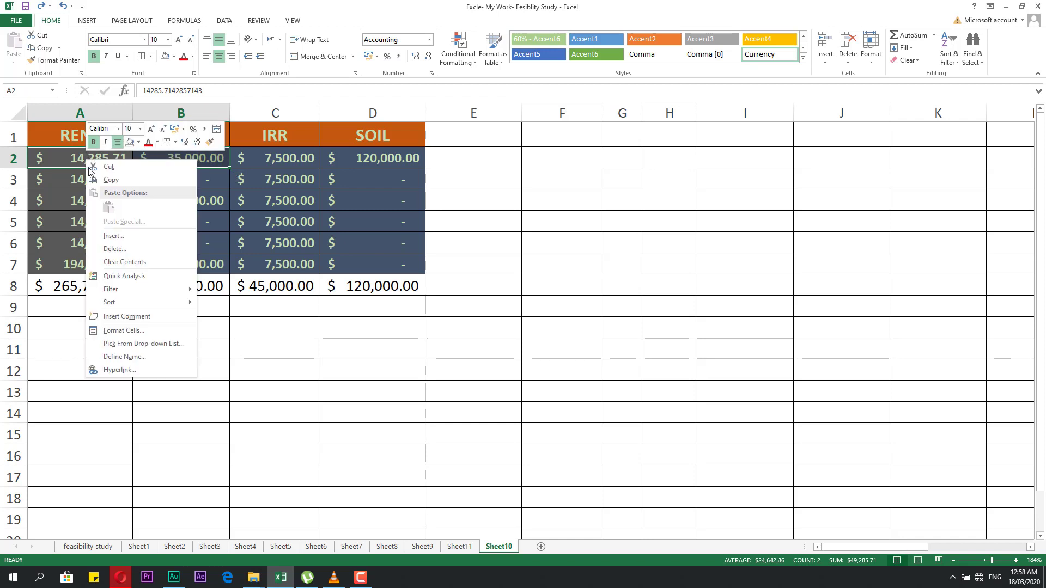
click(120, 236)
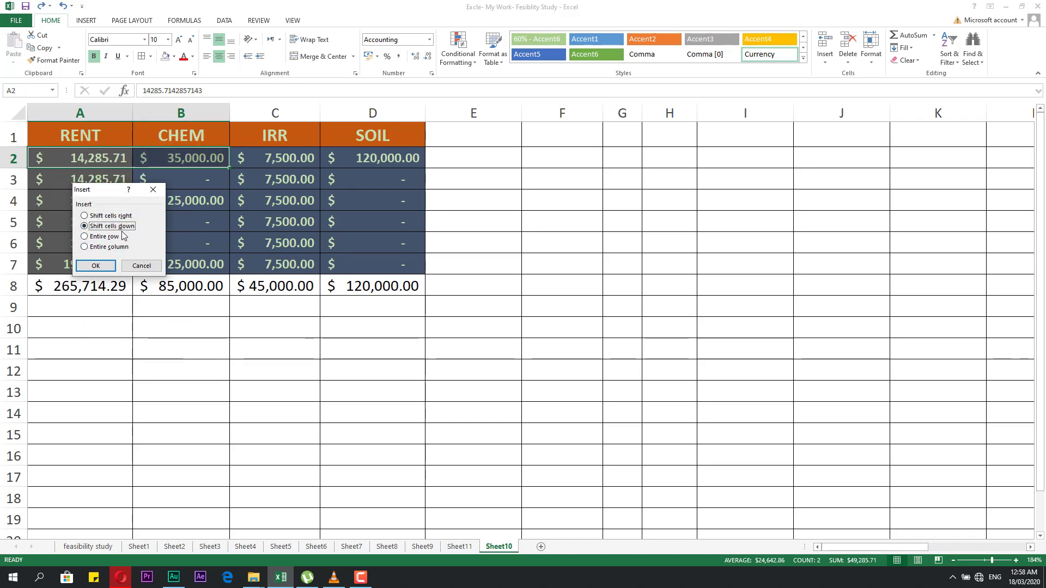
click(96, 265)
drag(134, 161, 121, 163)
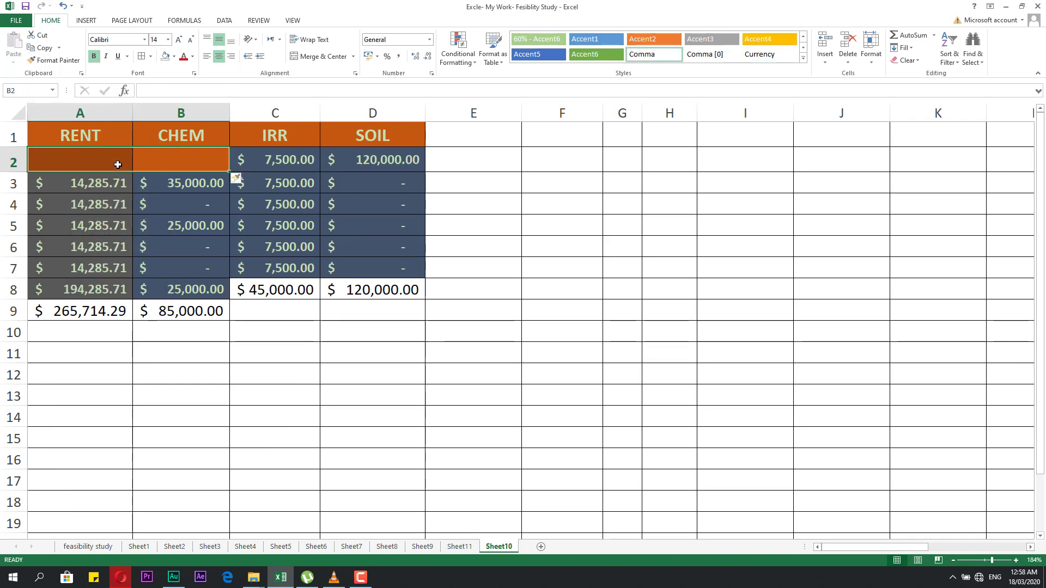
key(ctrl+z)
click(96, 329)
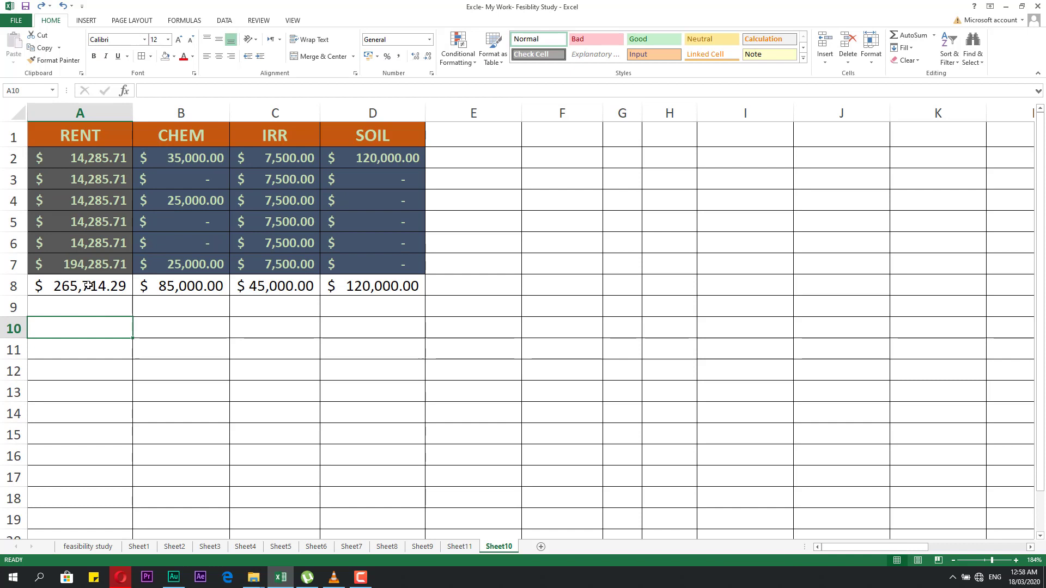
click(81, 287)
double_click(81, 287)
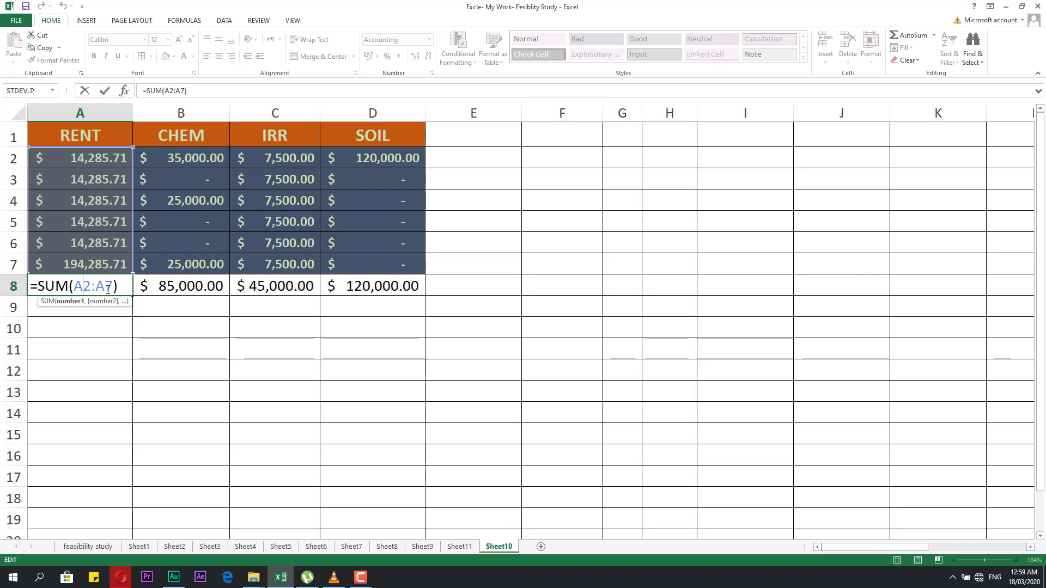
click(45, 157)
click(21, 159)
right_click(22, 159)
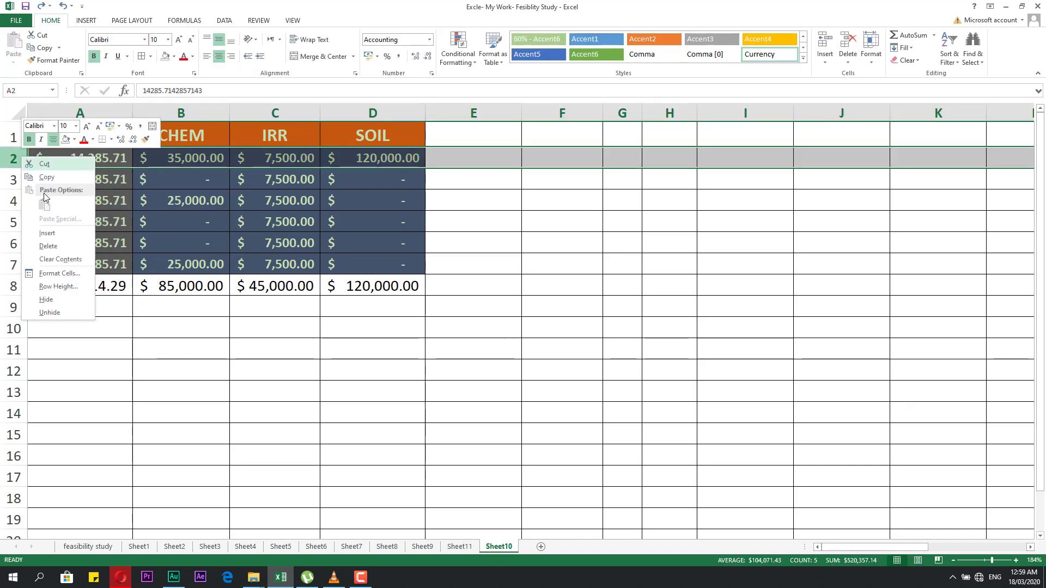
click(47, 233)
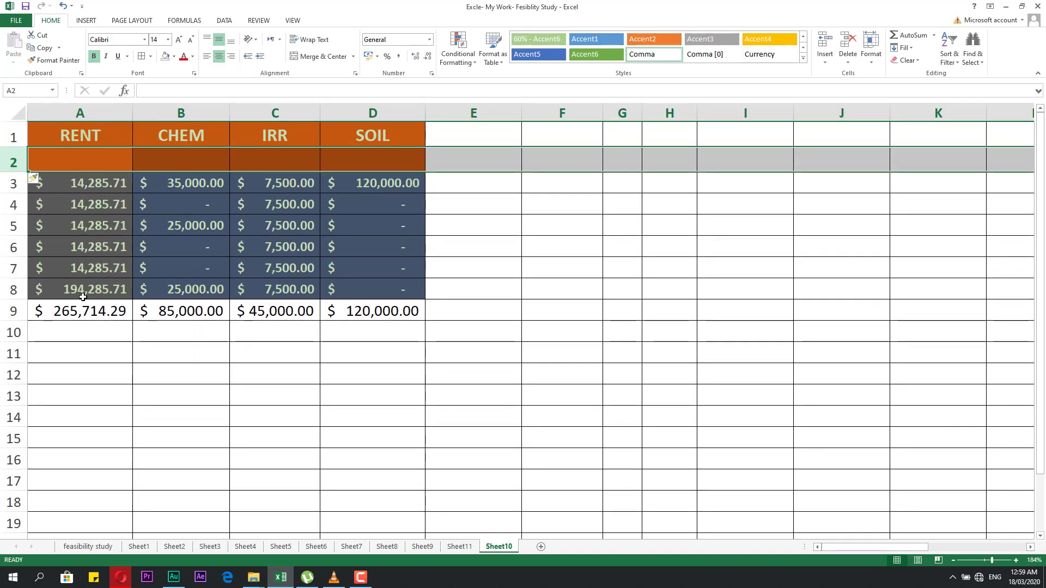
click(70, 311)
double_click(82, 311)
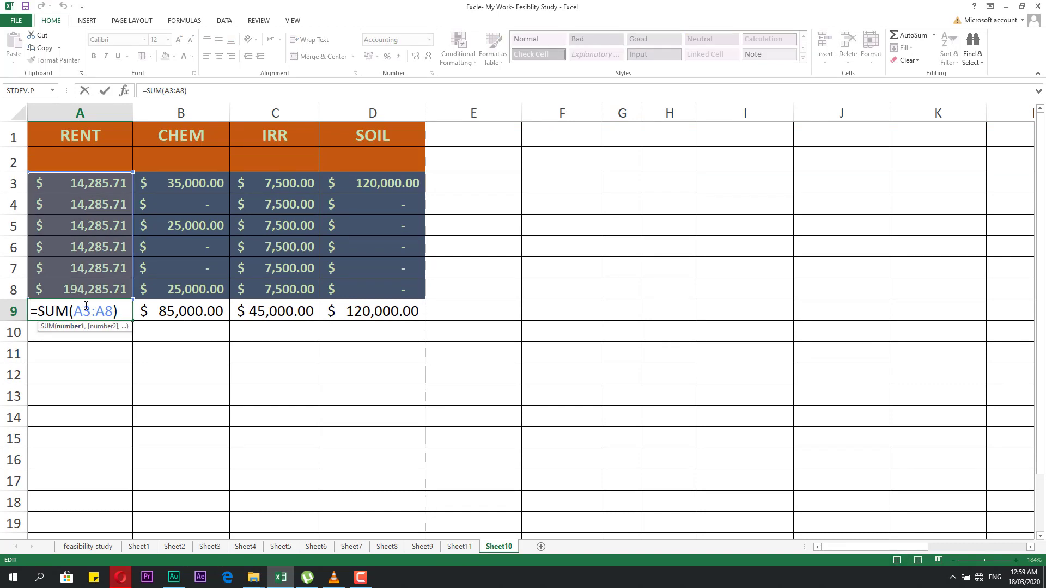
key(Return)
click(86, 368)
key(ctrl+z)
key(ctrl+z)
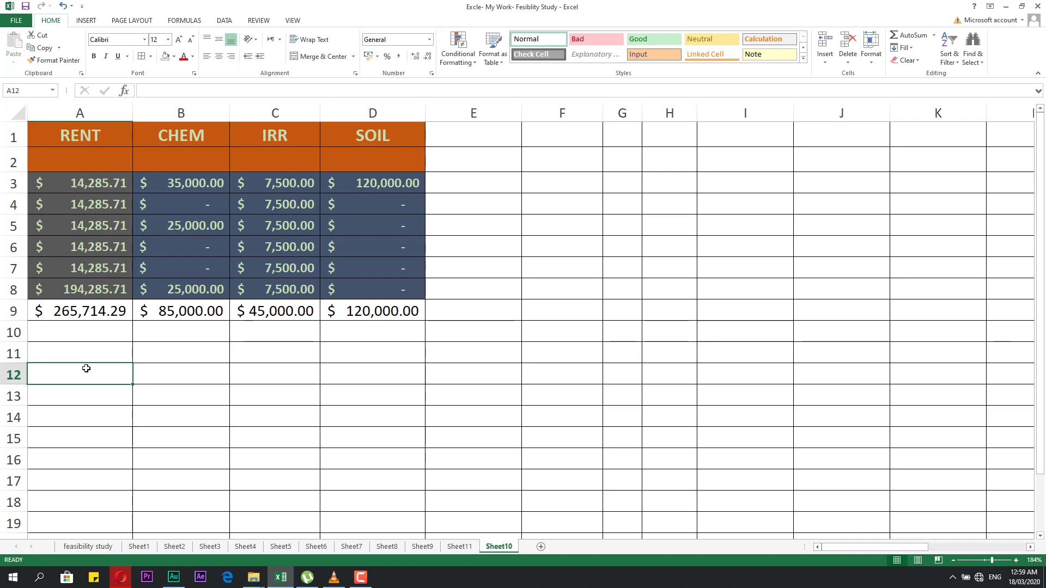
click(96, 362)
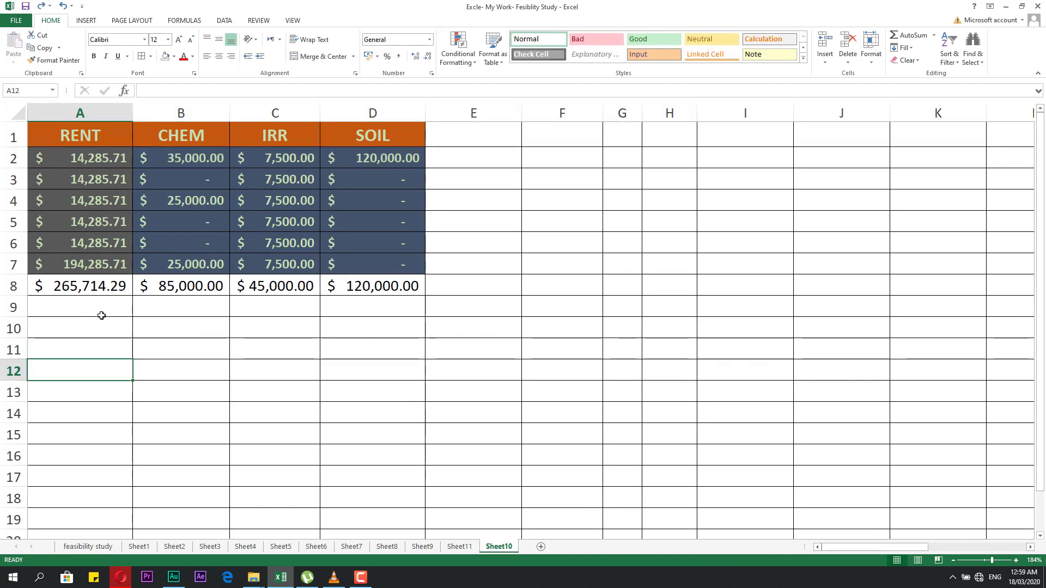
click(143, 304)
click(143, 288)
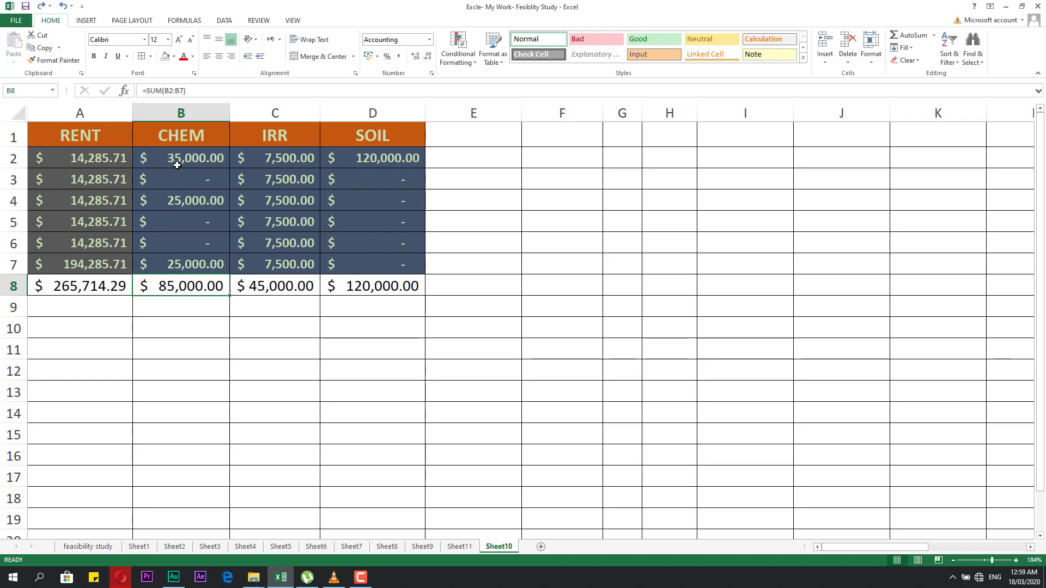
click(184, 113)
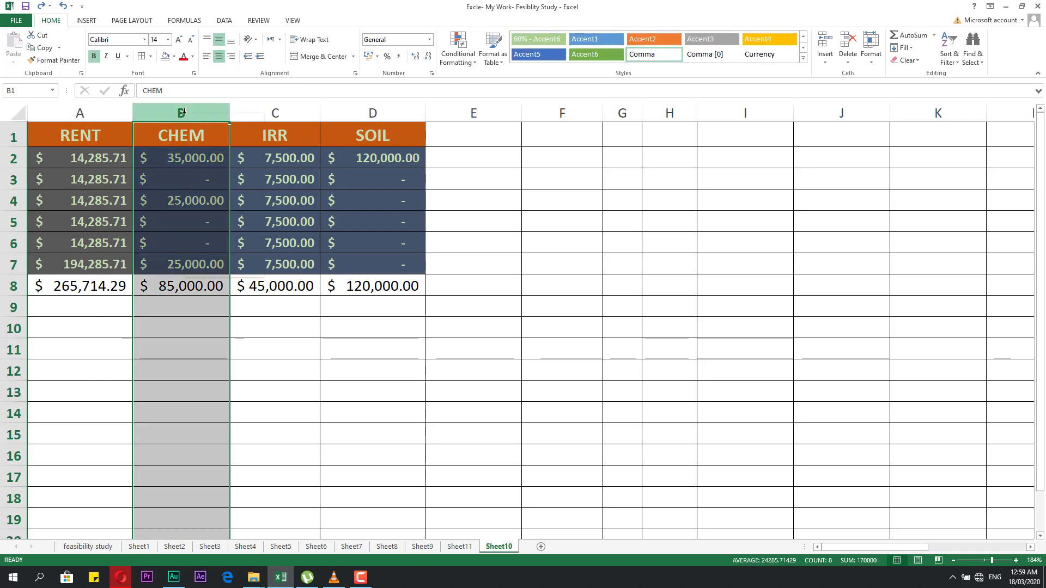
right_click(184, 113)
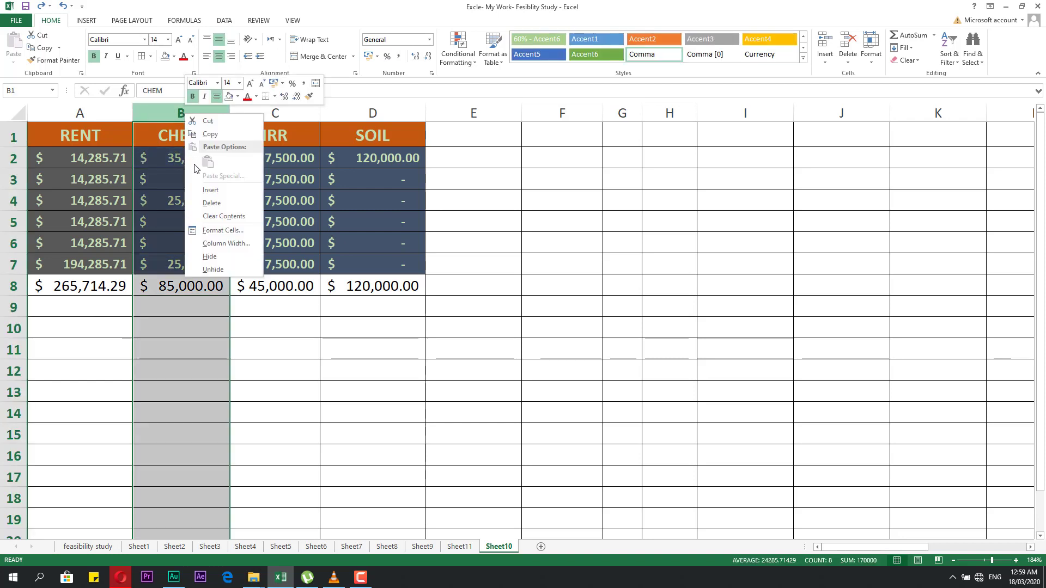
click(210, 190)
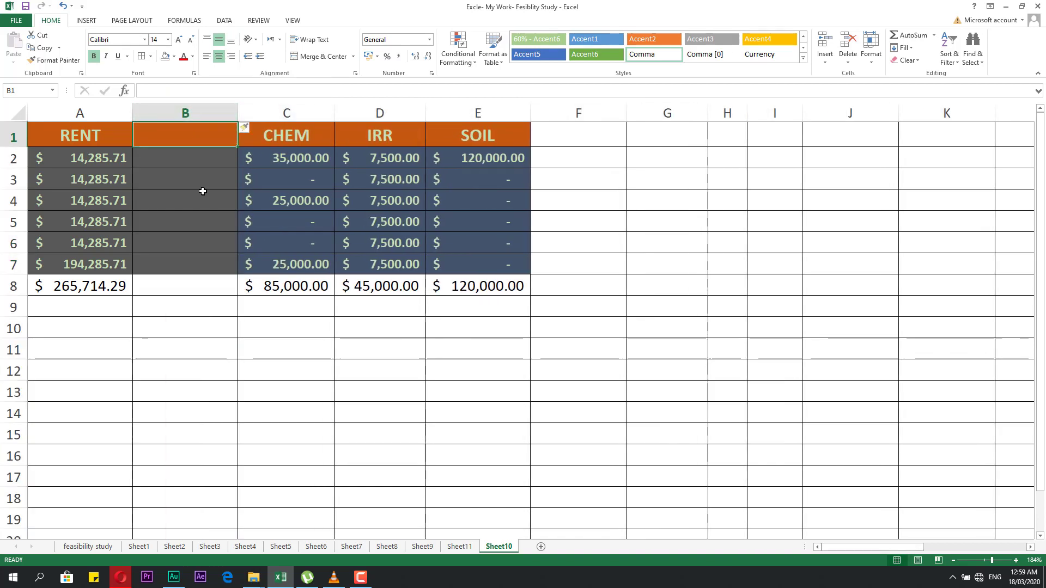
click(194, 259)
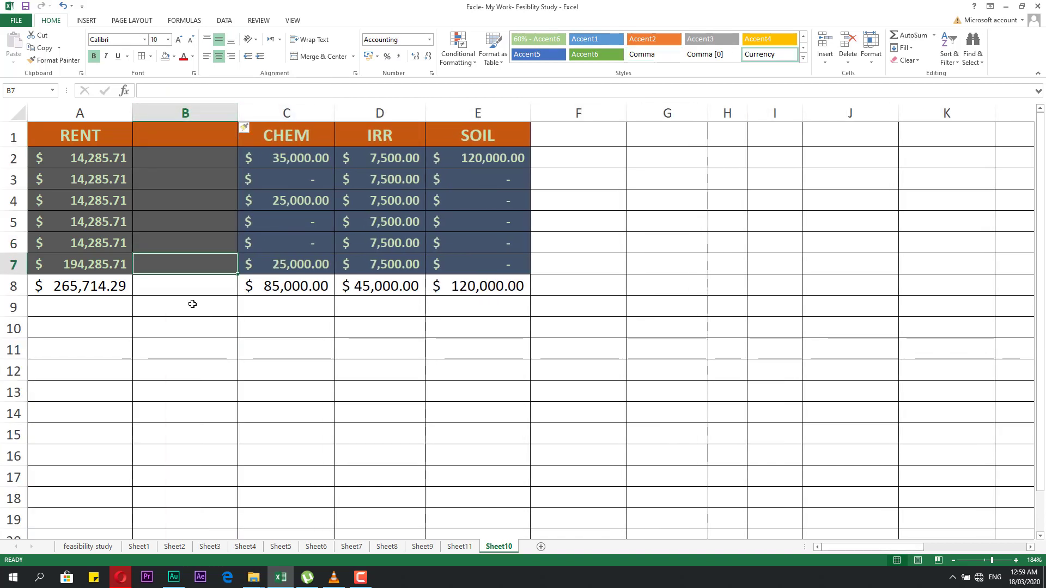
key(ctrl+z)
click(265, 341)
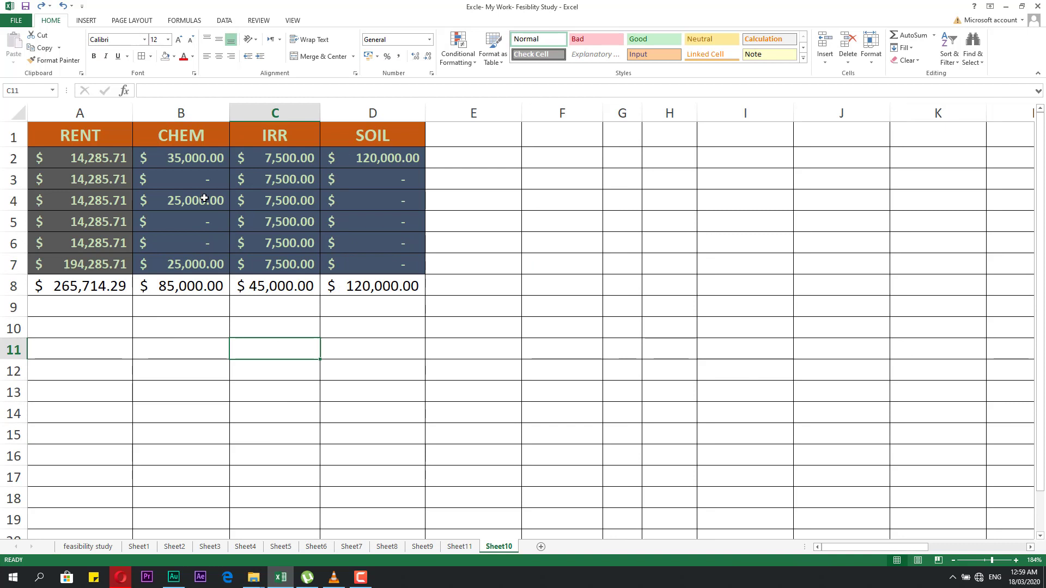
click(193, 143)
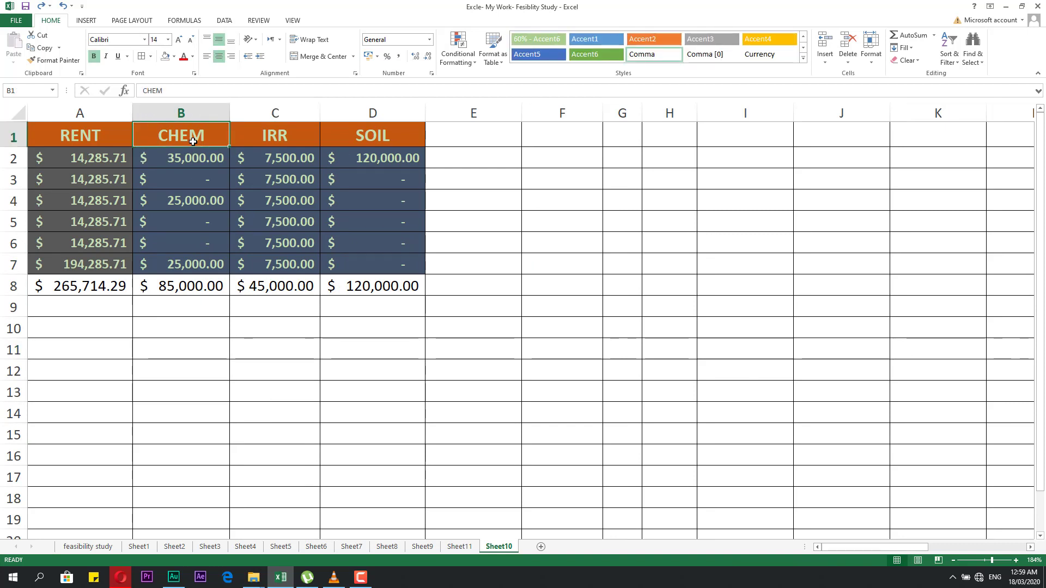
Insert three blank columns B–D between RENT and CHEM.
click(191, 158)
click(188, 139)
drag(184, 111, 350, 111)
right_click(351, 112)
click(370, 192)
drag(229, 180, 382, 201)
click(280, 261)
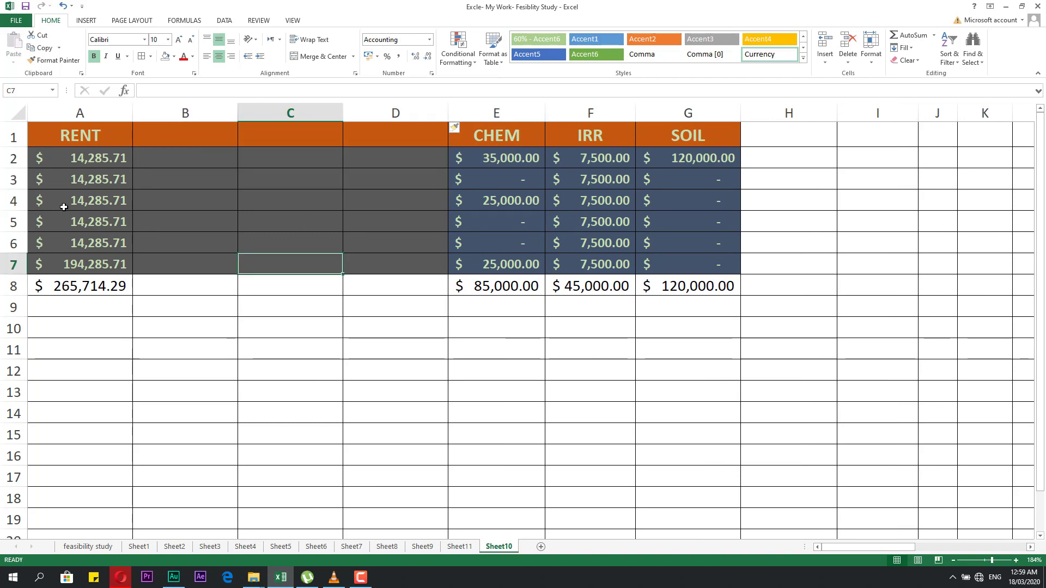
Insert three blank rows at rows 3–5, then undo them.
drag(16, 179, 13, 222)
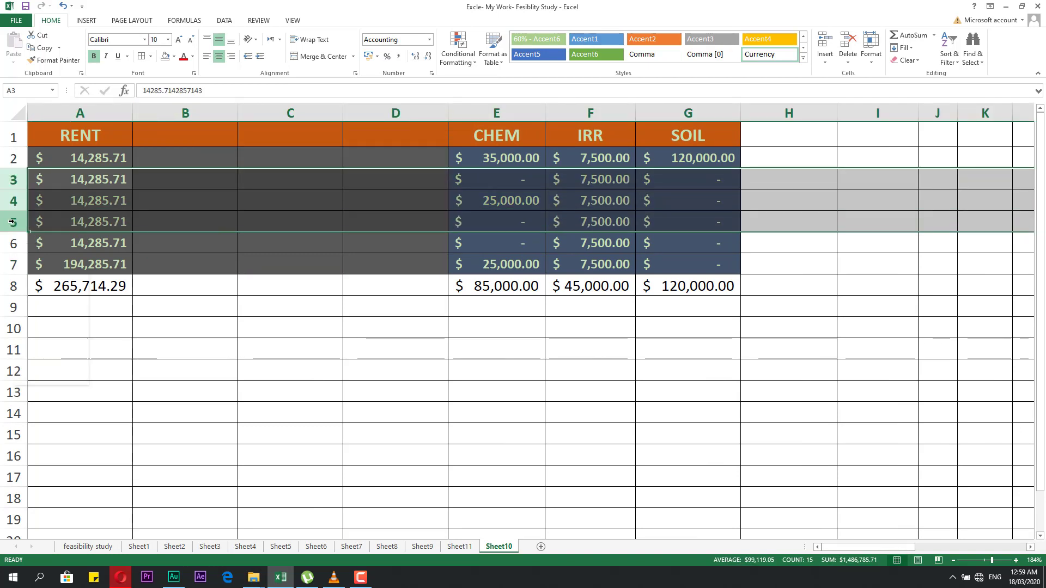
right_click(12, 221)
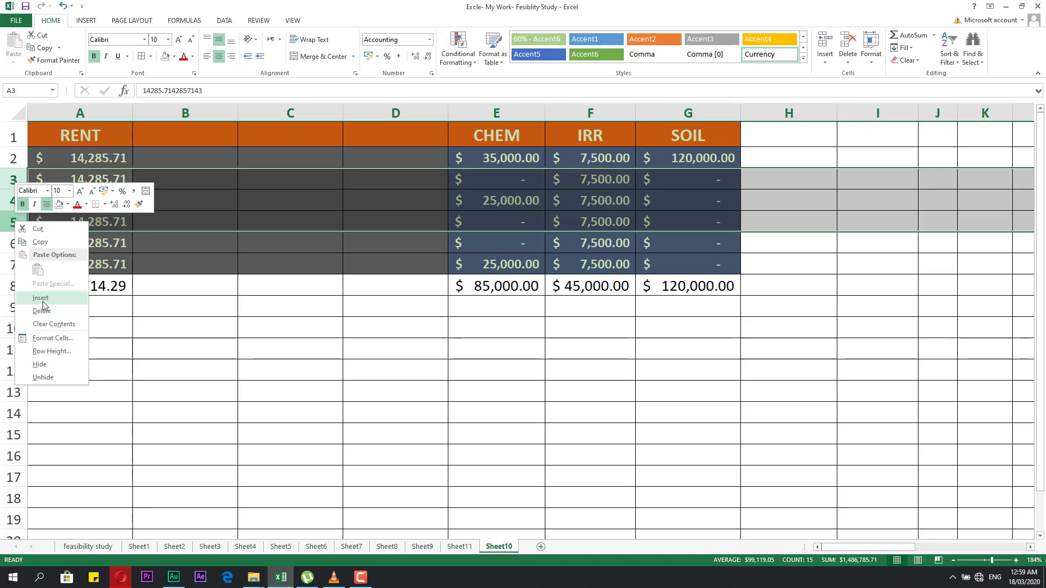
key(Escape)
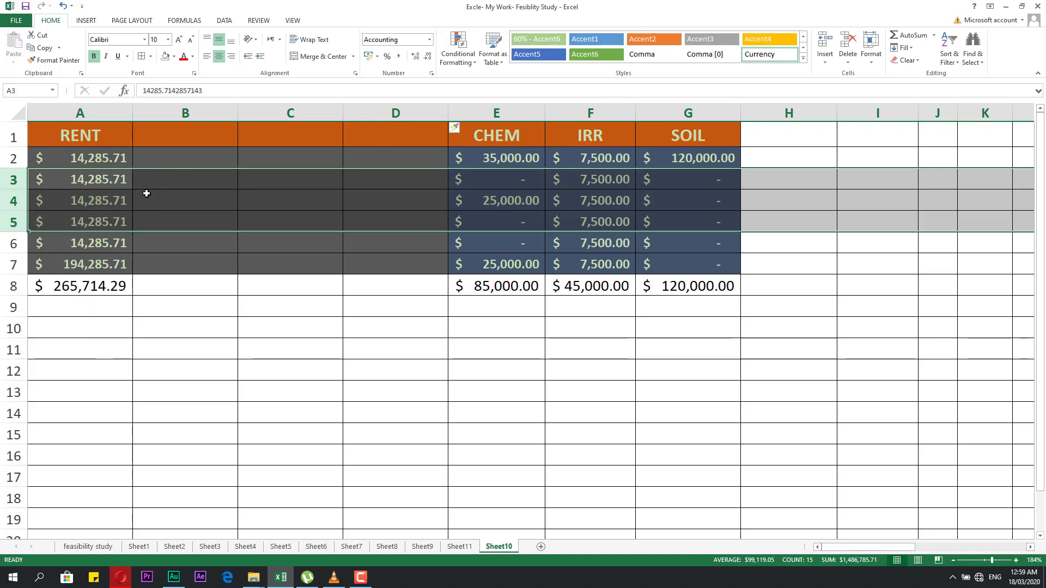
right_click(14, 181)
click(51, 263)
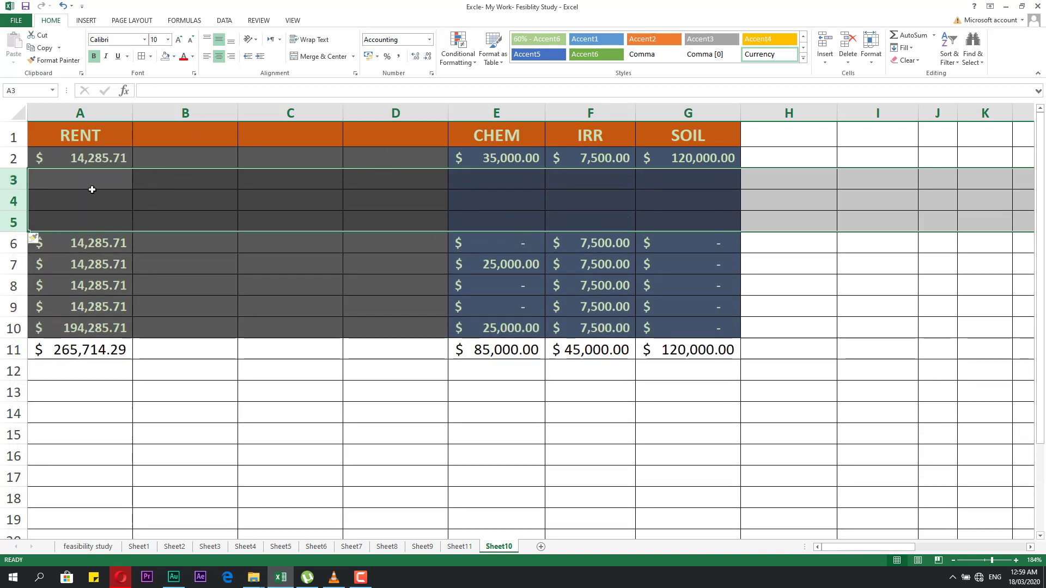
drag(46, 179, 57, 230)
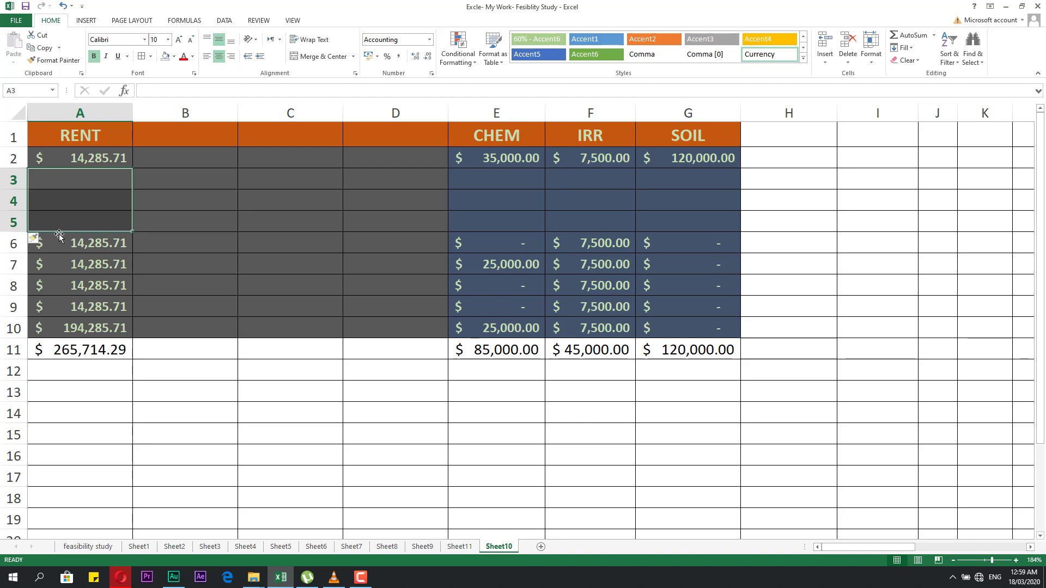
key(ctrl+z)
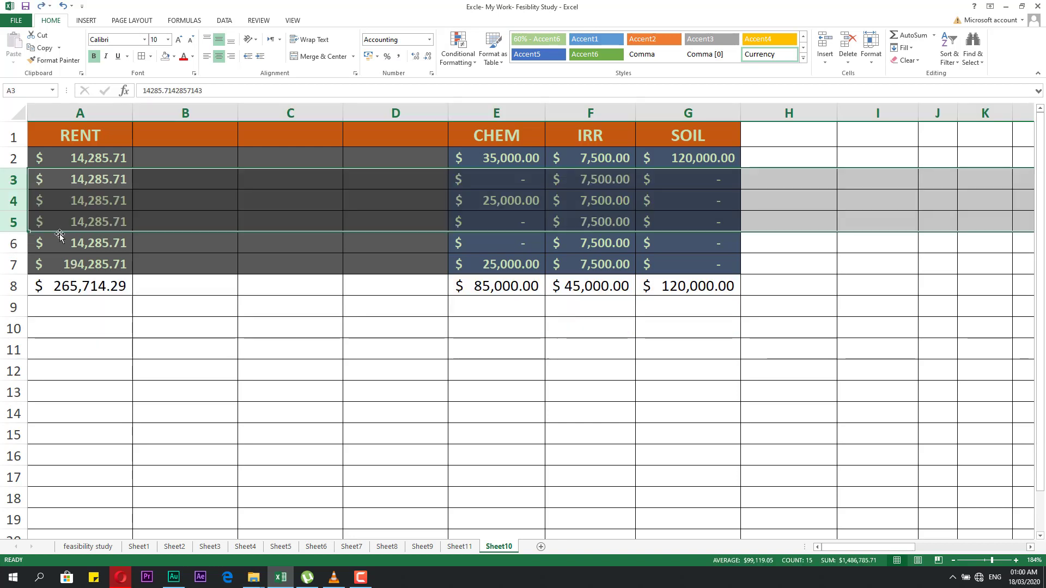
click(117, 326)
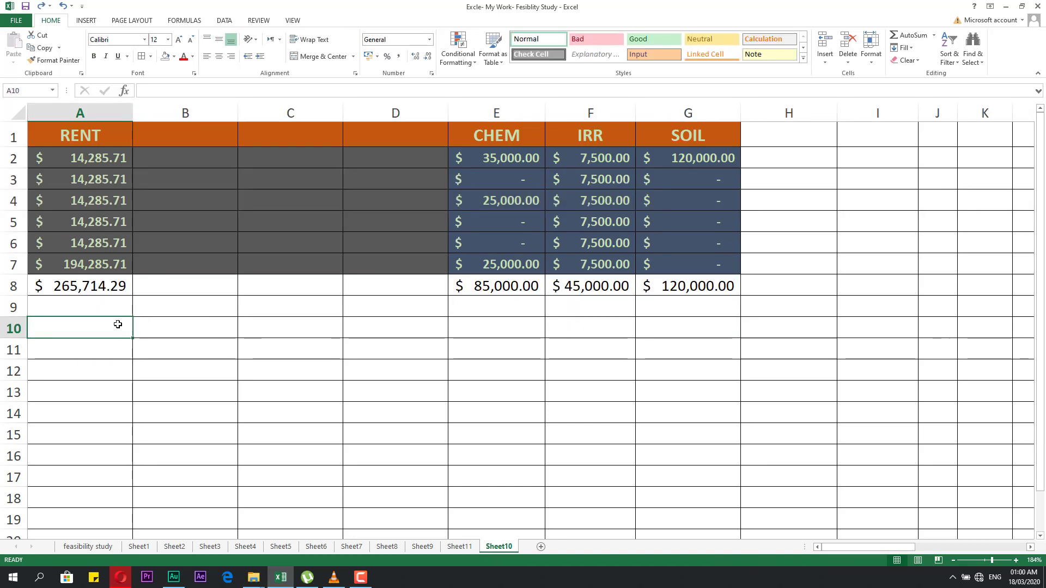
Undo the blank columns and view the Home Insert and Delete choices without deleting.
key(ctrl+z)
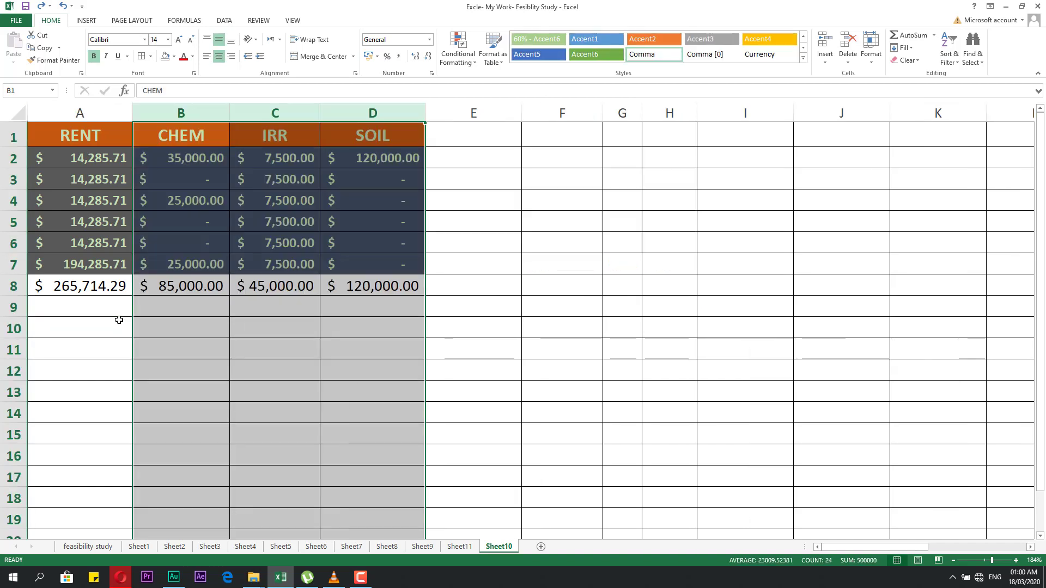
click(448, 264)
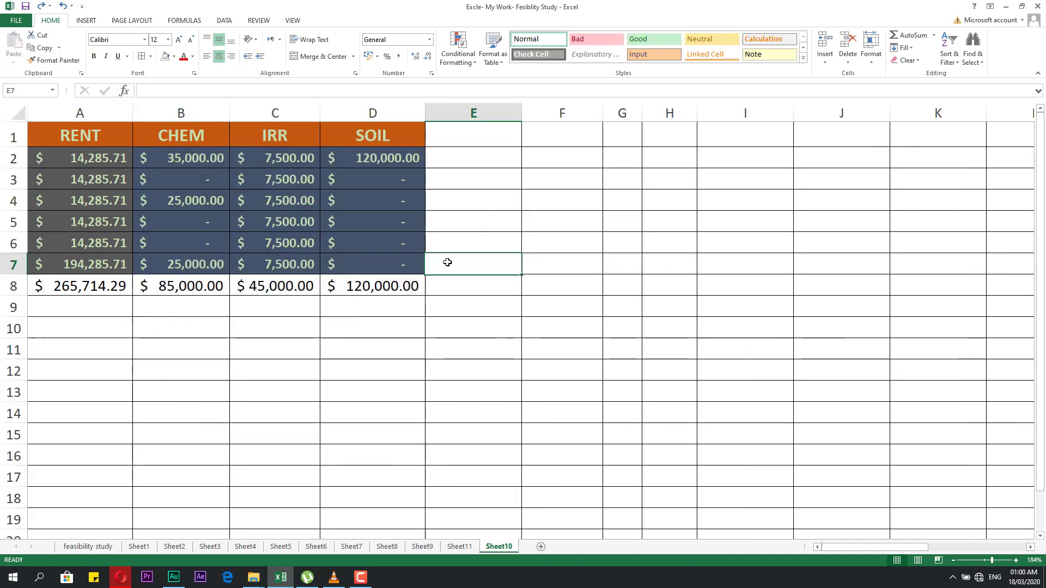
click(103, 193)
right_click(102, 201)
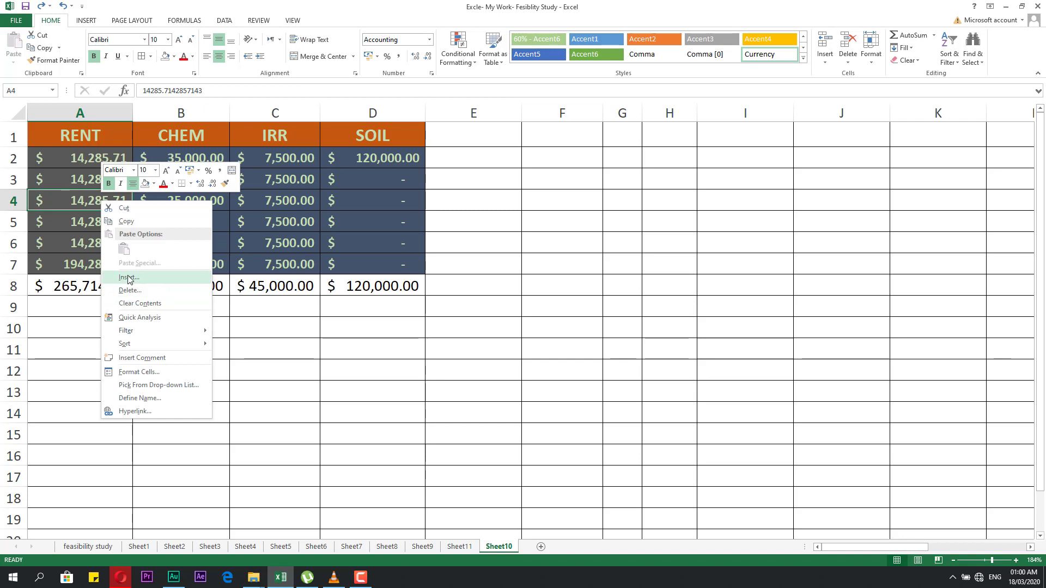
click(825, 61)
click(850, 61)
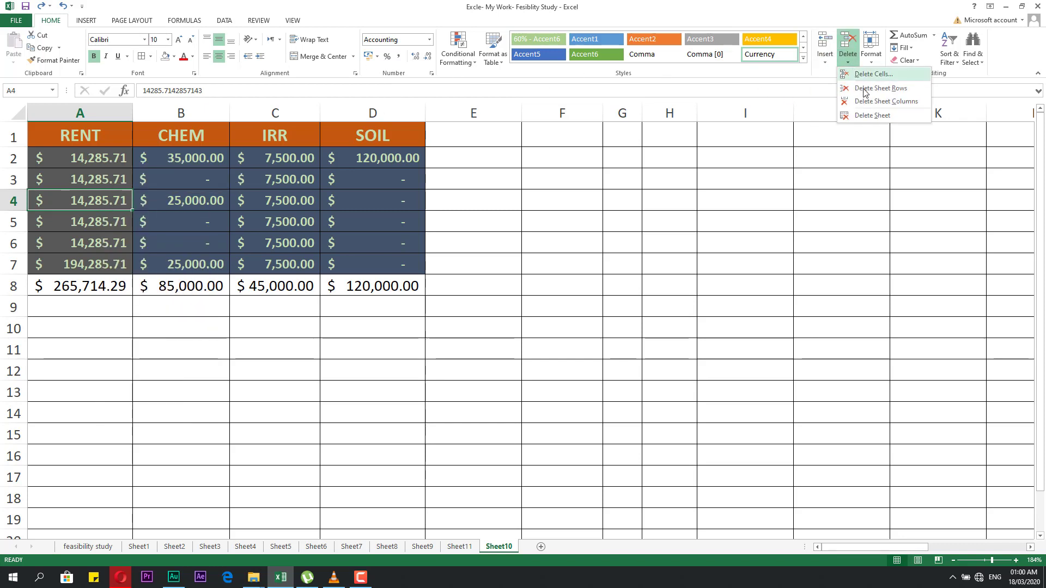
click(623, 271)
click(483, 225)
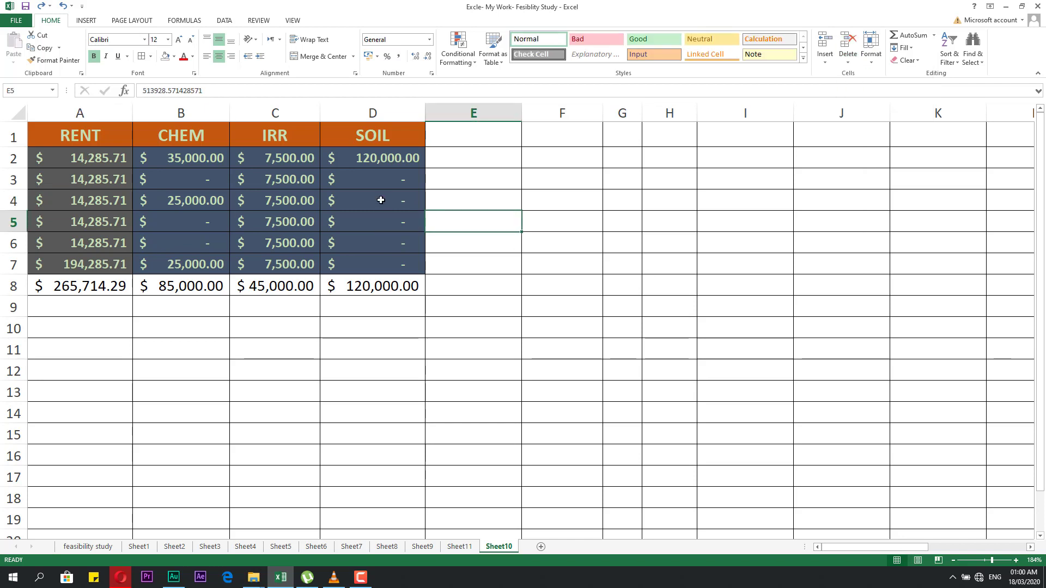
Delete the SOIL column D, then restore it with undo.
click(380, 200)
click(372, 182)
right_click(371, 181)
key(Escape)
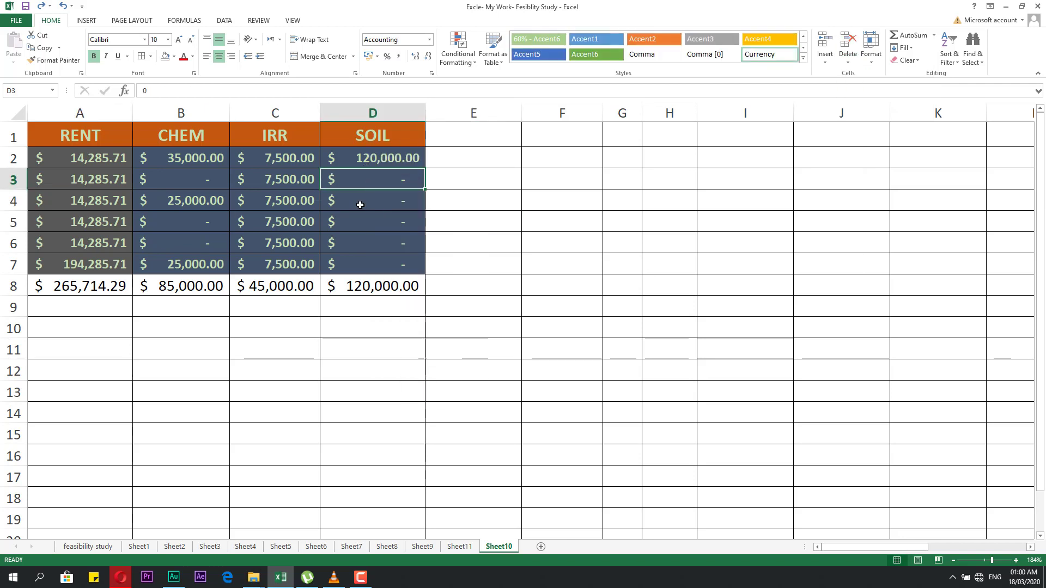
click(370, 113)
right_click(366, 114)
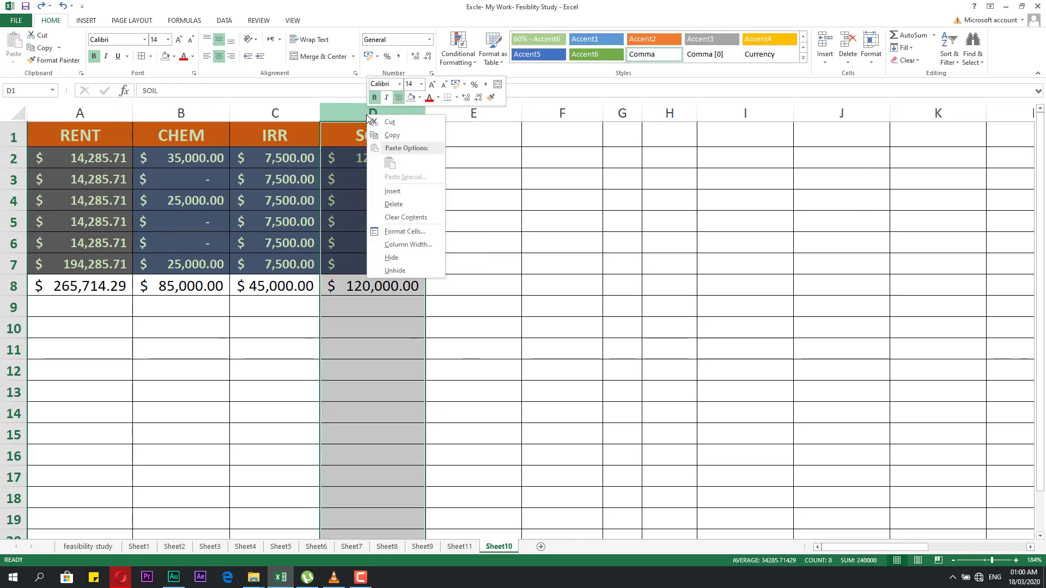
click(394, 203)
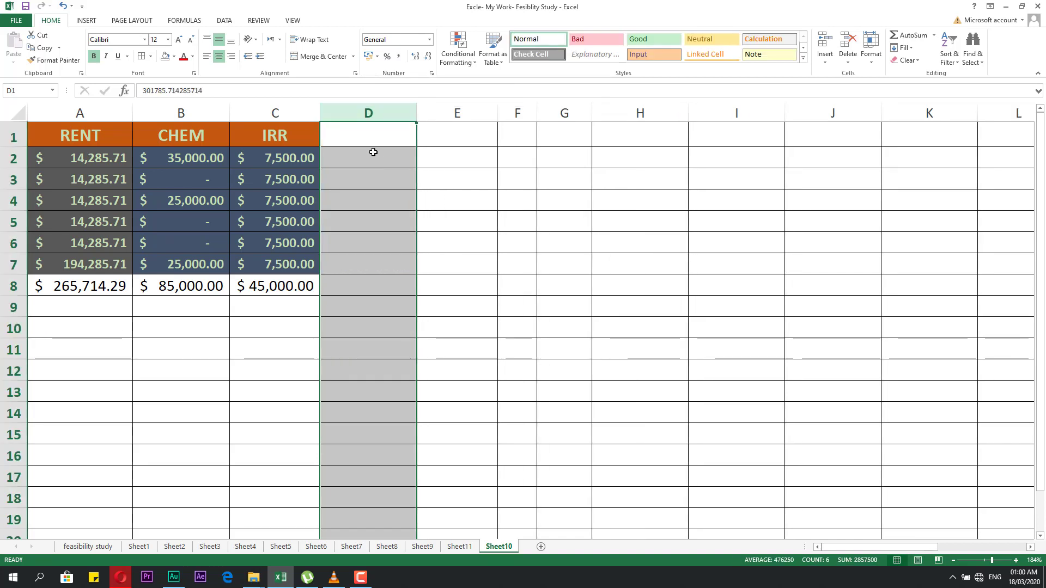
key(ctrl+z)
click(252, 430)
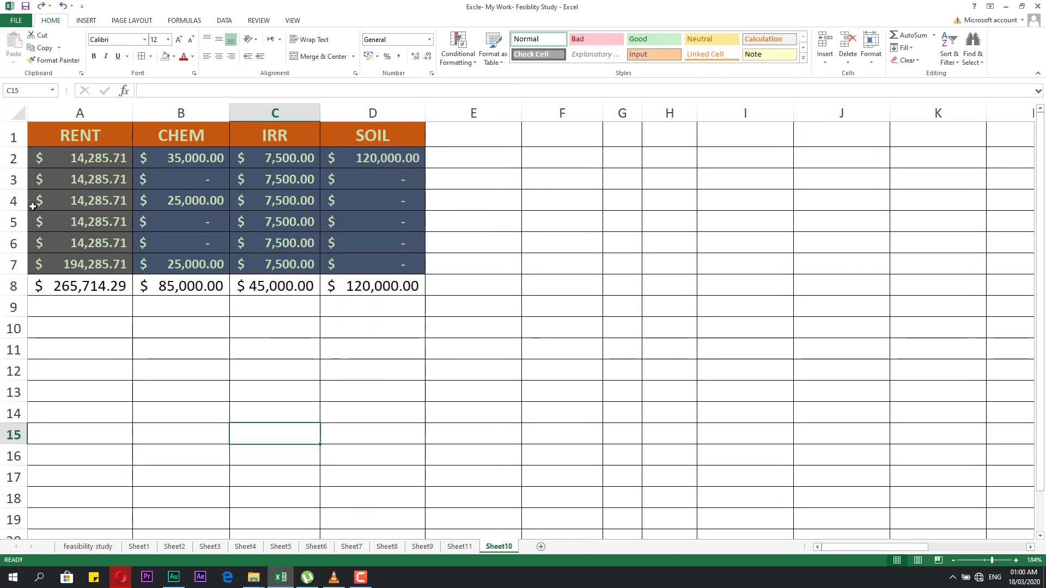
click(13, 201)
right_click(13, 201)
click(41, 295)
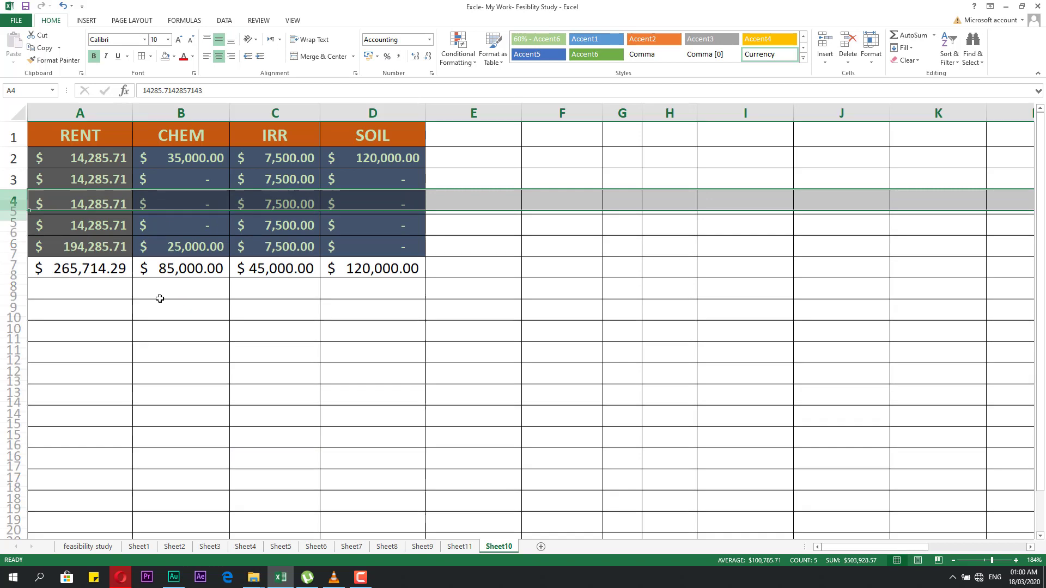
click(112, 263)
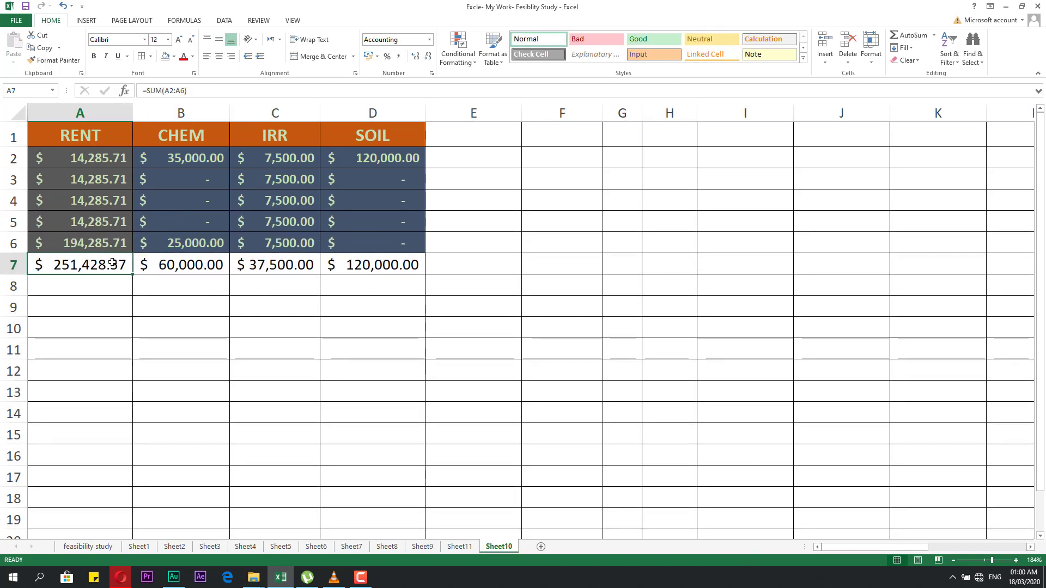
key(ctrl+z)
click(109, 225)
click(98, 201)
right_click(98, 202)
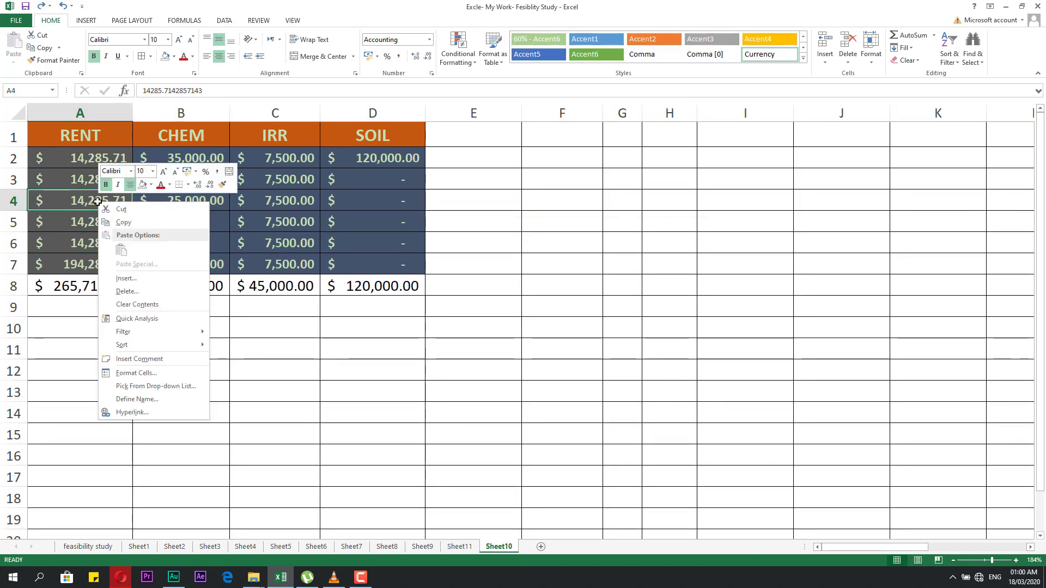
click(127, 291)
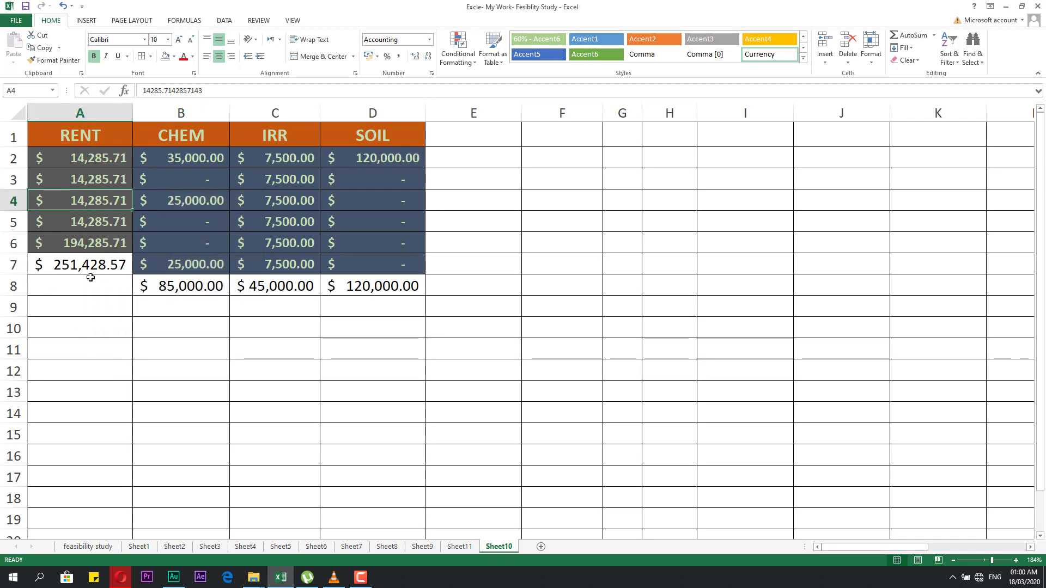
click(89, 278)
click(86, 266)
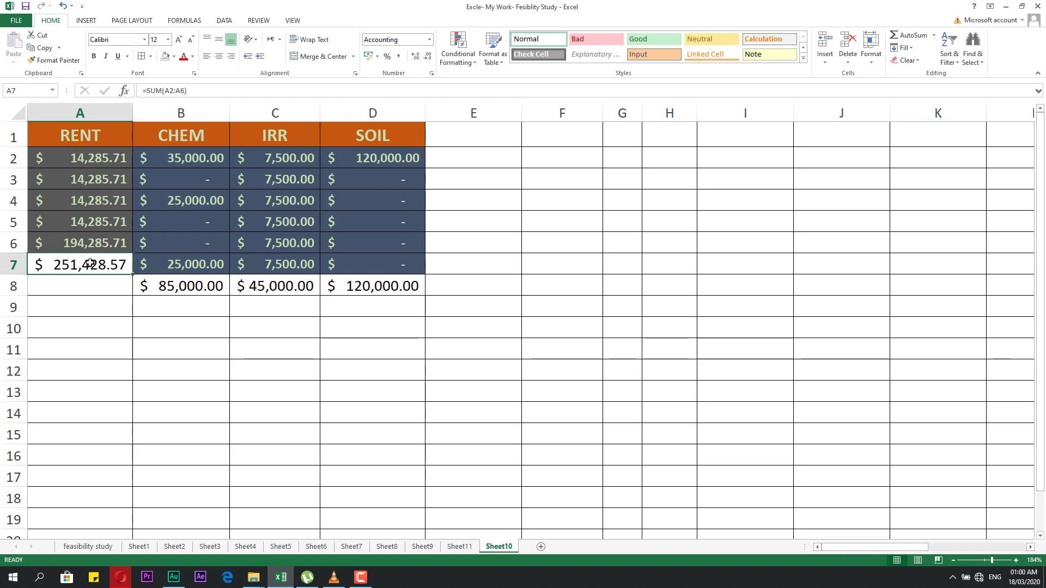
key(ctrl+z)
click(173, 343)
click(183, 248)
click(180, 158)
click(180, 137)
click(180, 113)
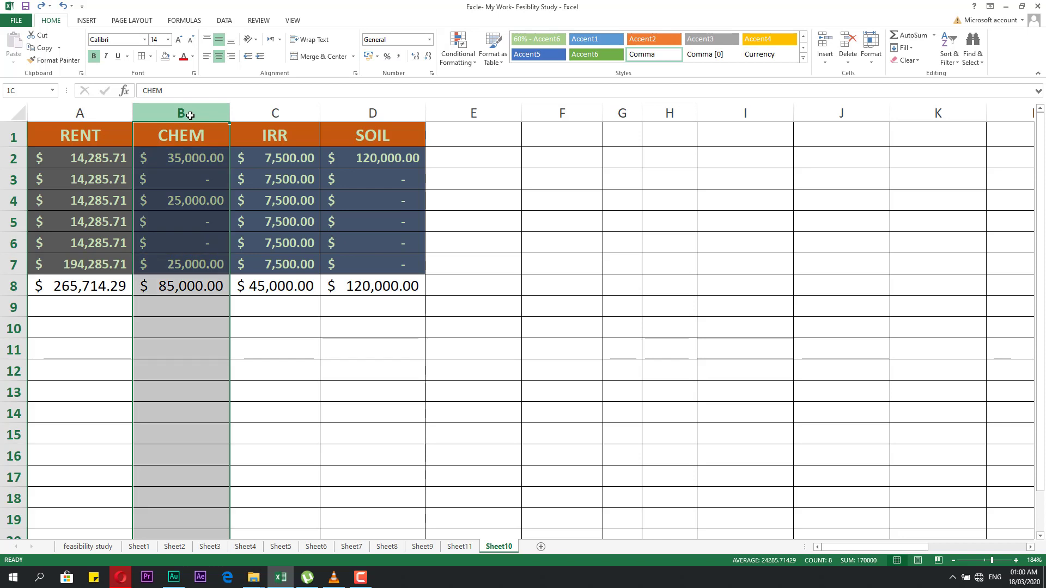
drag(218, 114, 263, 113)
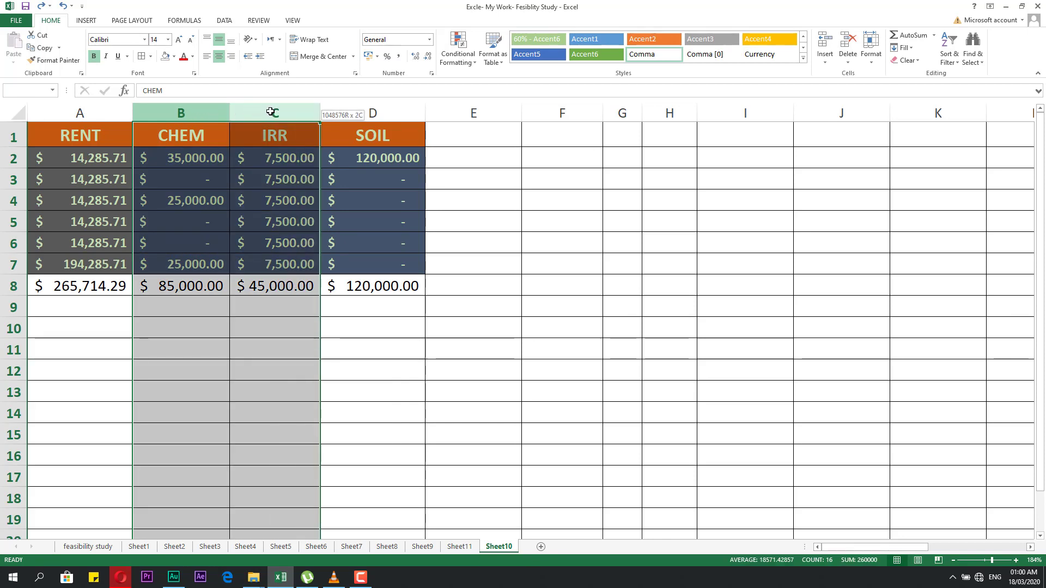
drag(273, 112, 380, 113)
right_click(383, 113)
click(414, 205)
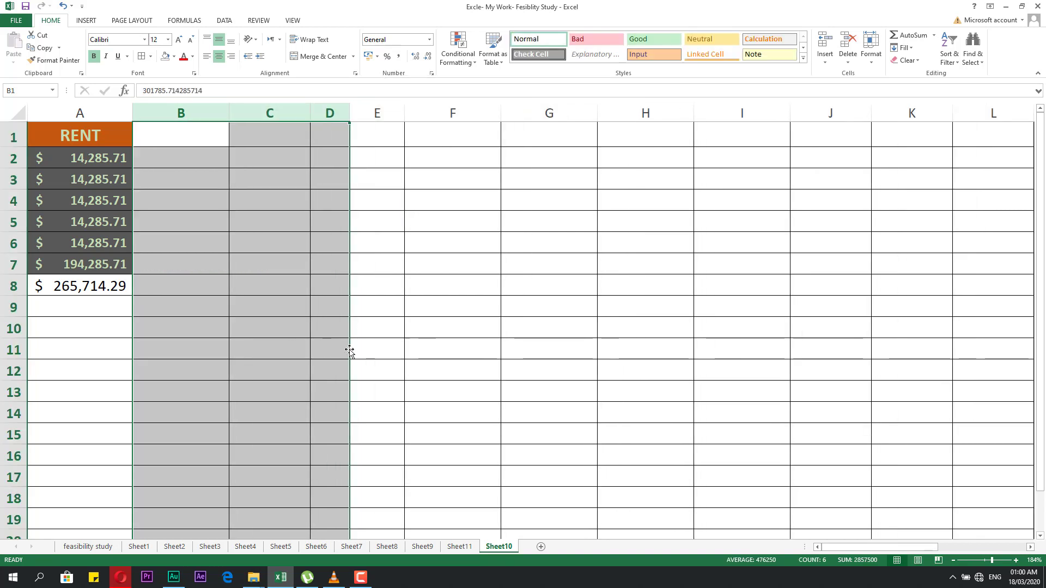
click(204, 250)
key(ctrl+z)
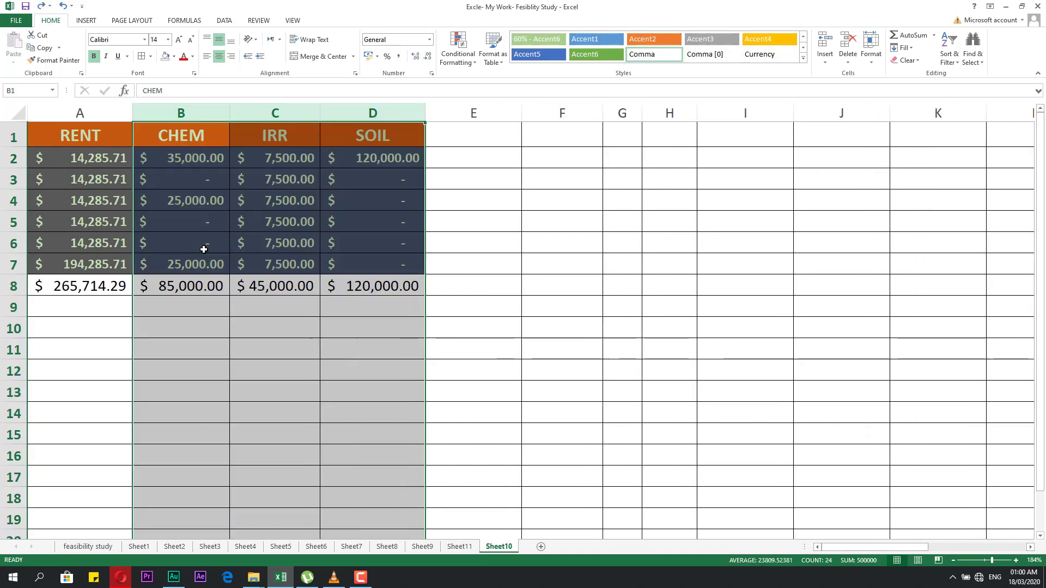
click(238, 326)
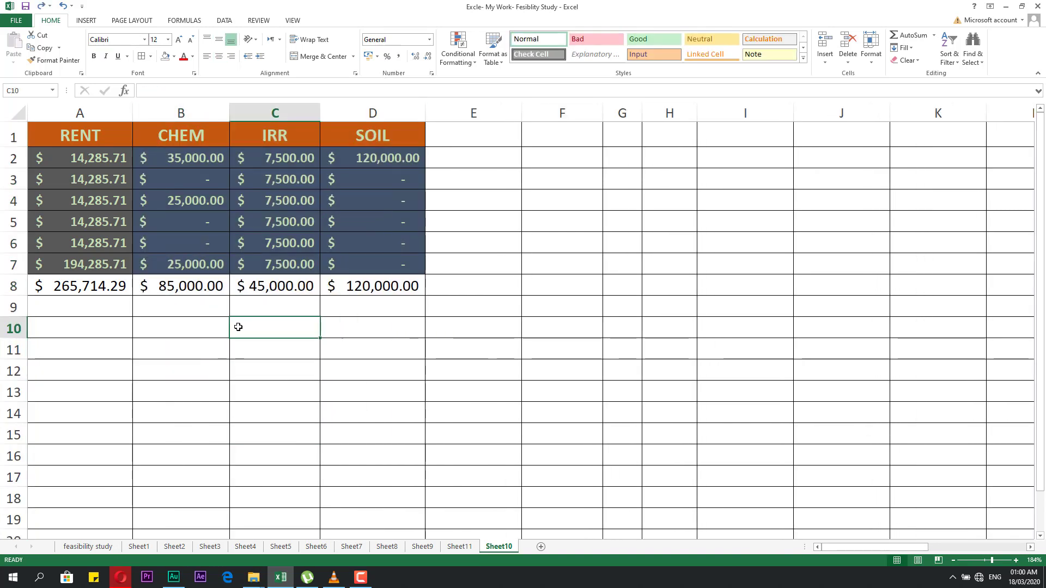